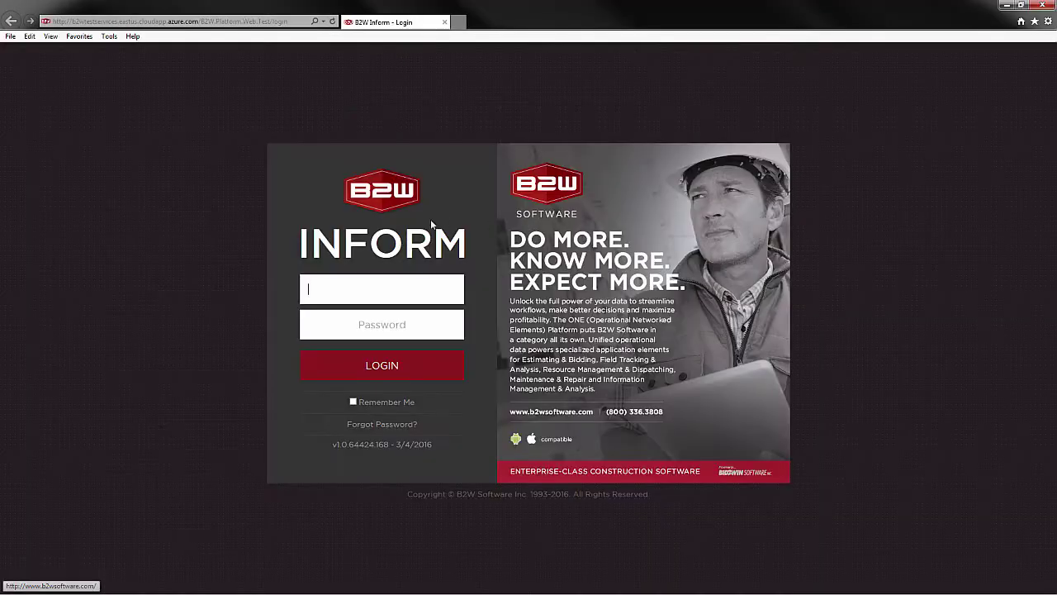
Step: Log in to B2W Inform using the saved account e-mail
type("r")
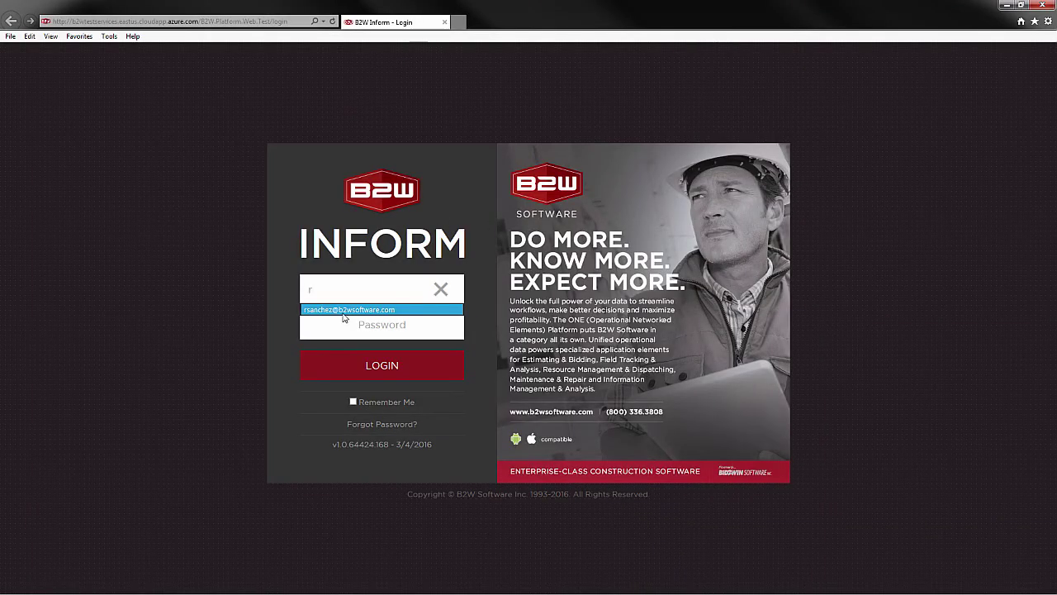
left_click(344, 310)
left_click(327, 366)
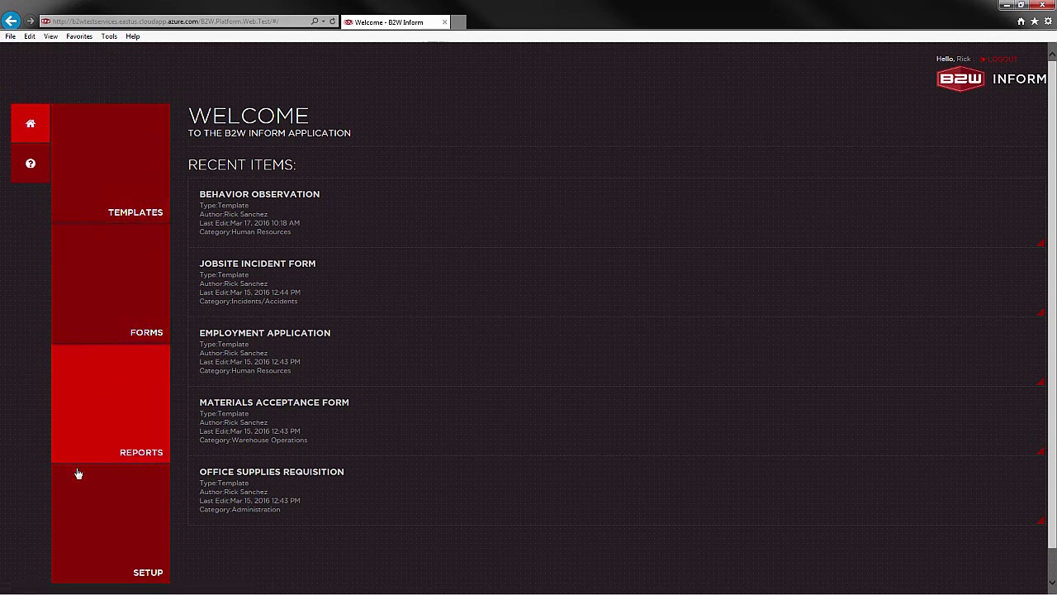
left_click(113, 525)
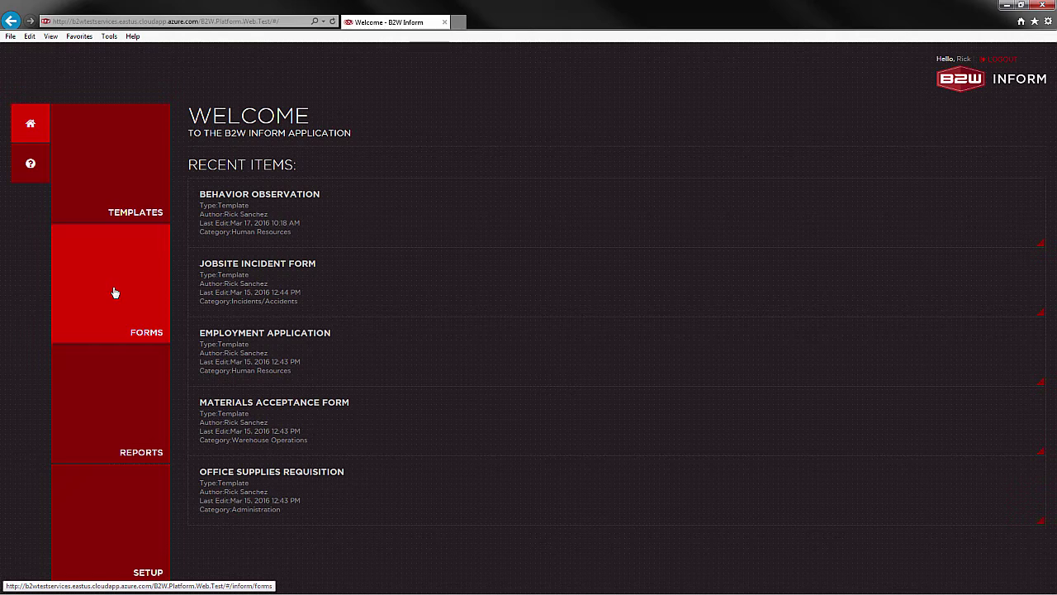
left_click(114, 405)
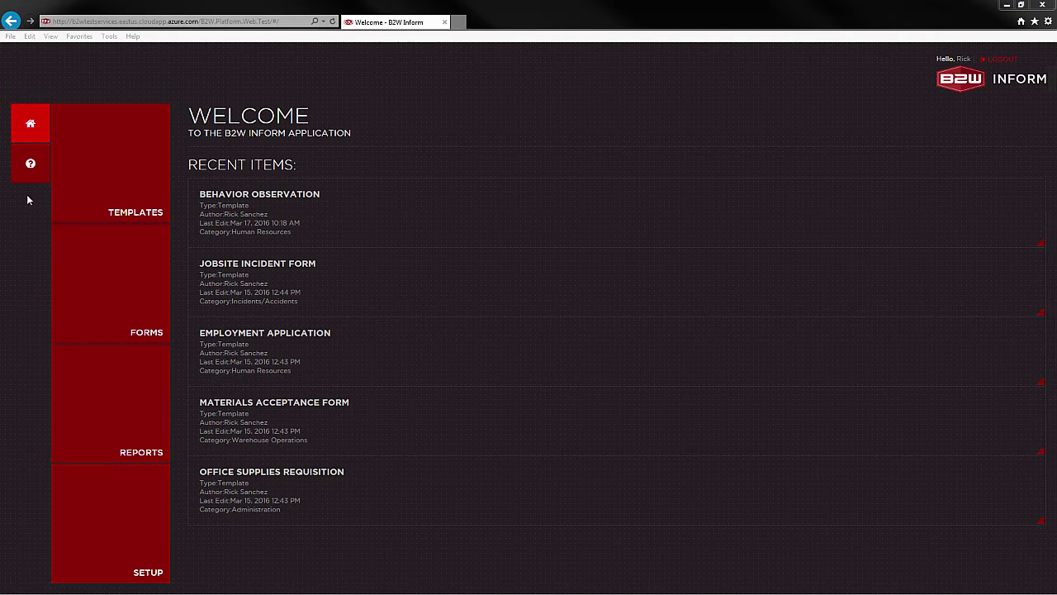
Step: Open the templates area and show the published templates
left_click(130, 174)
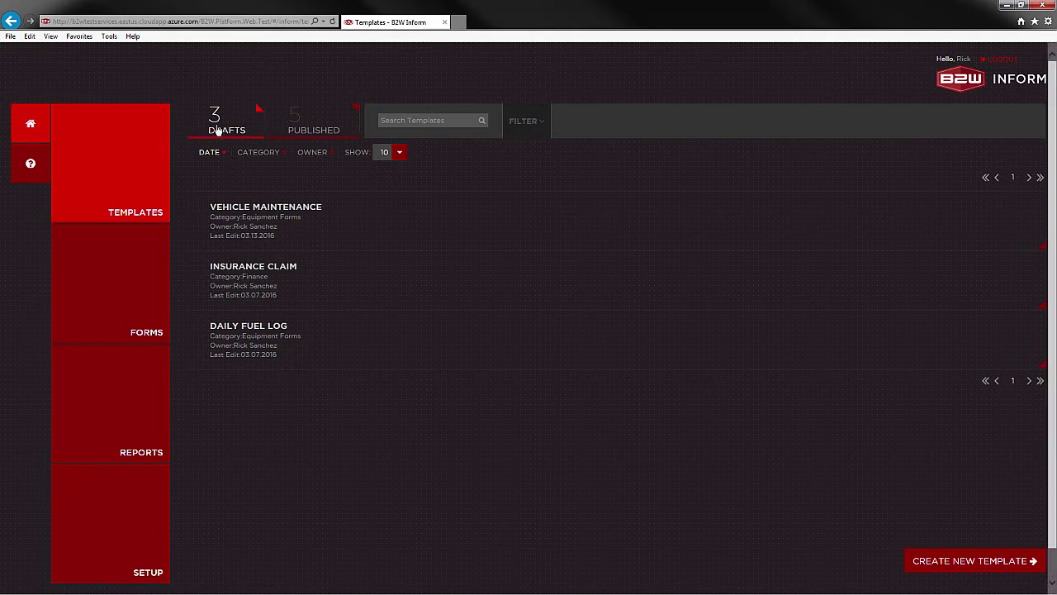
left_click(309, 128)
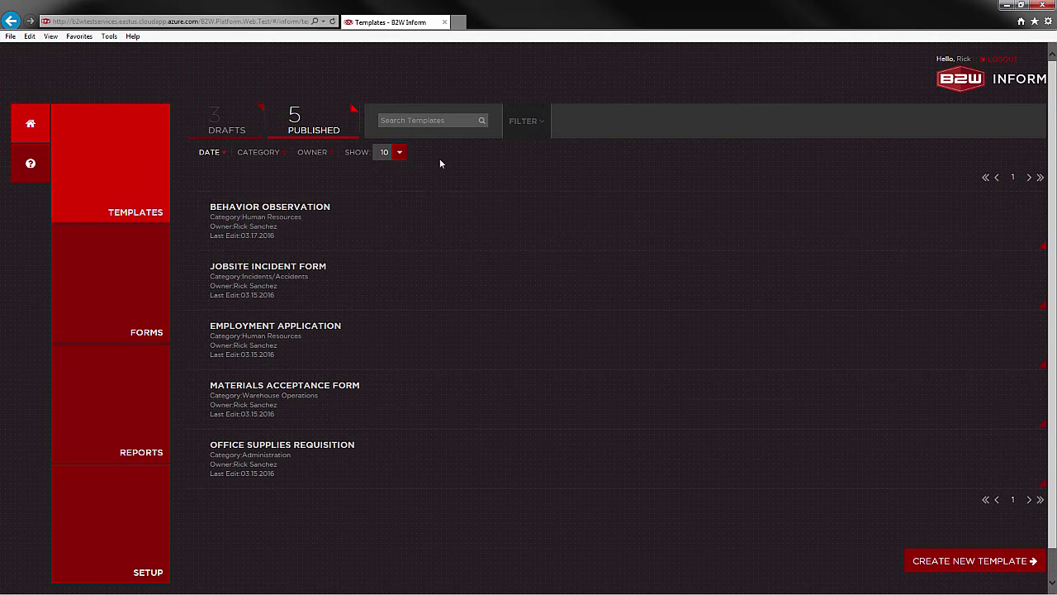
Step: Search the published templates for "job" and clear the search
left_click(412, 120)
type("jobs")
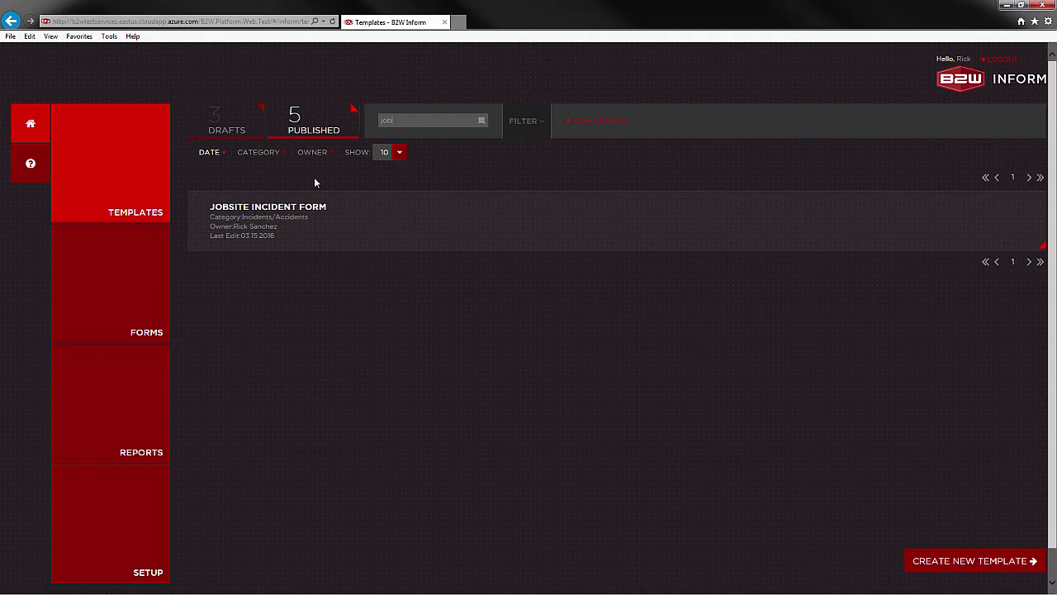
left_click(482, 121)
Step: Review the template filter options for owners, categories, groups and dates without applying a filter
left_click(516, 122)
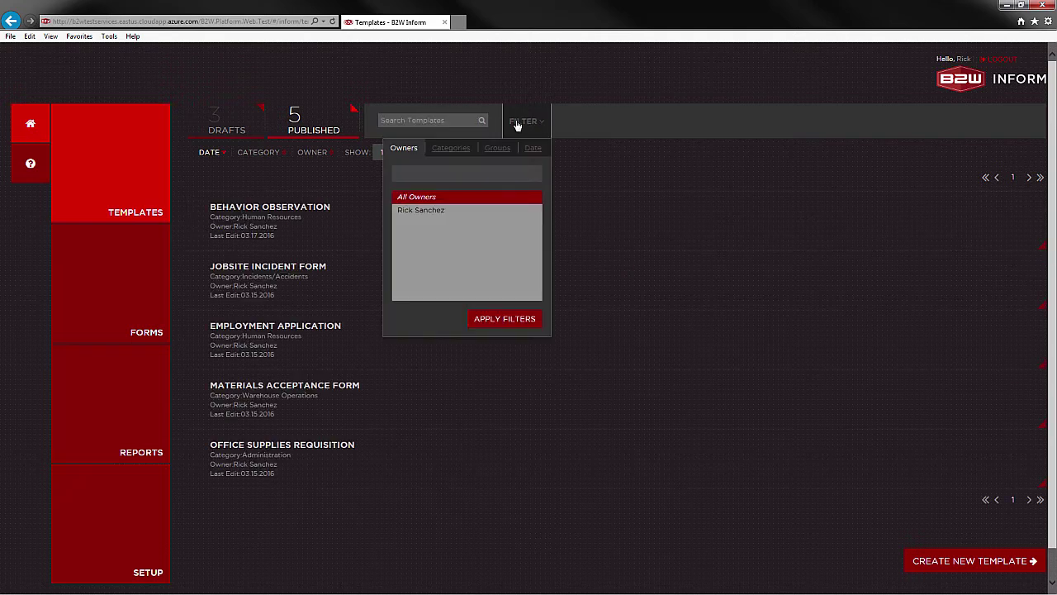
left_click(445, 149)
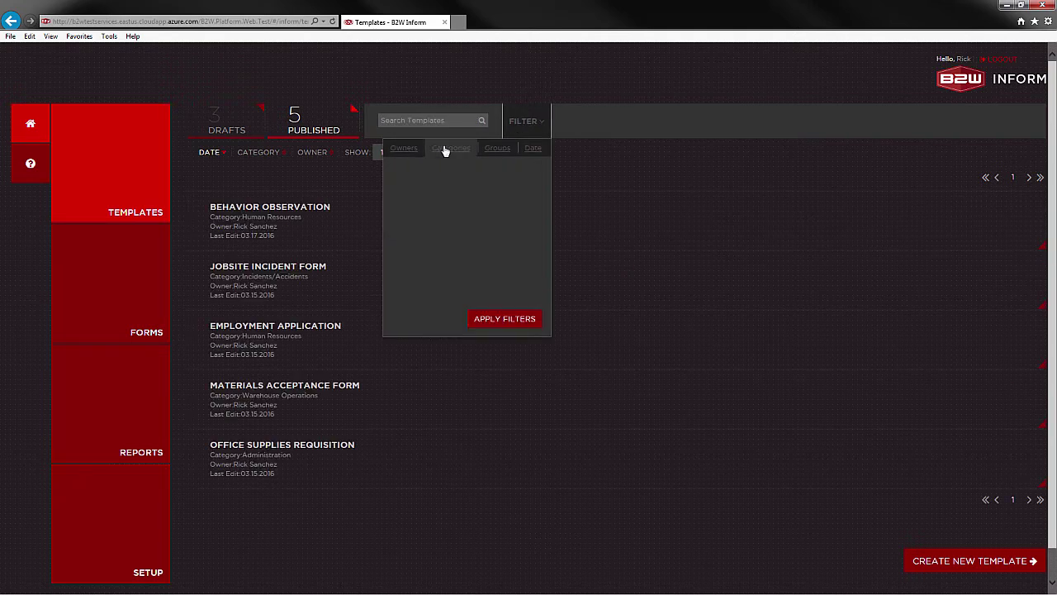
left_click(496, 149)
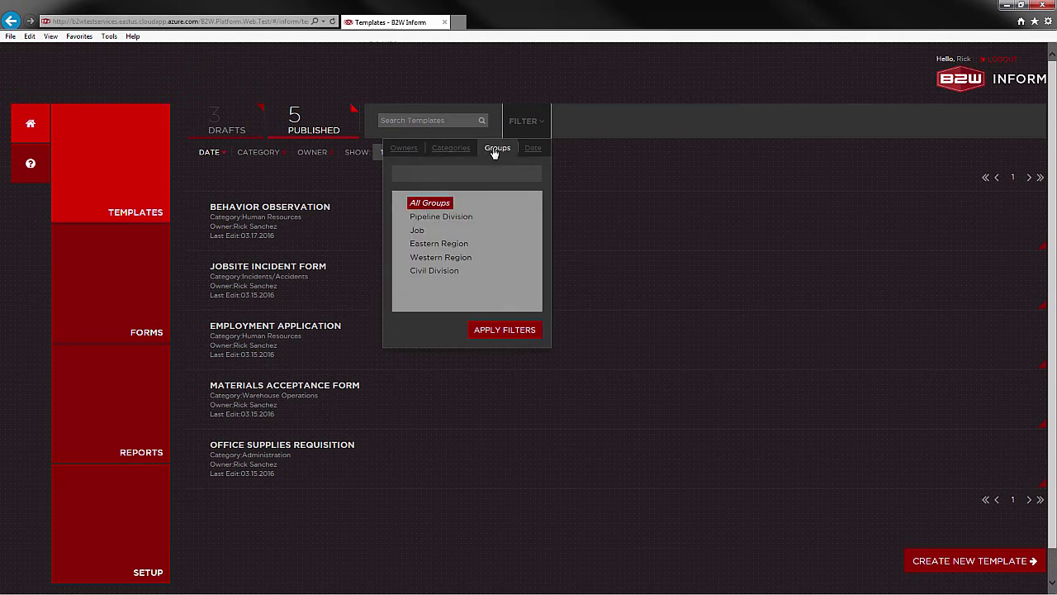
left_click(533, 150)
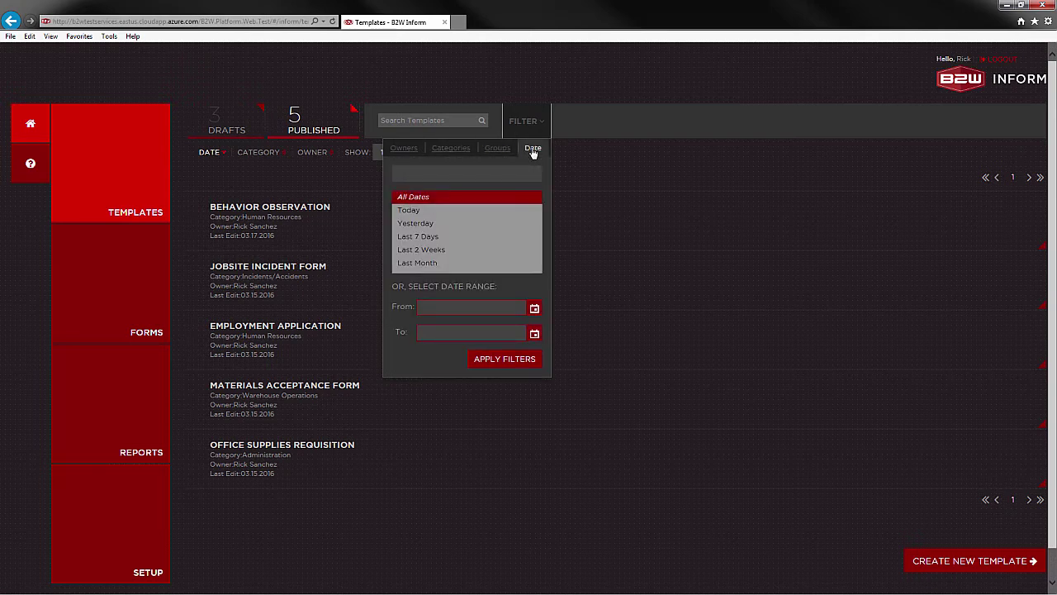
left_click(518, 80)
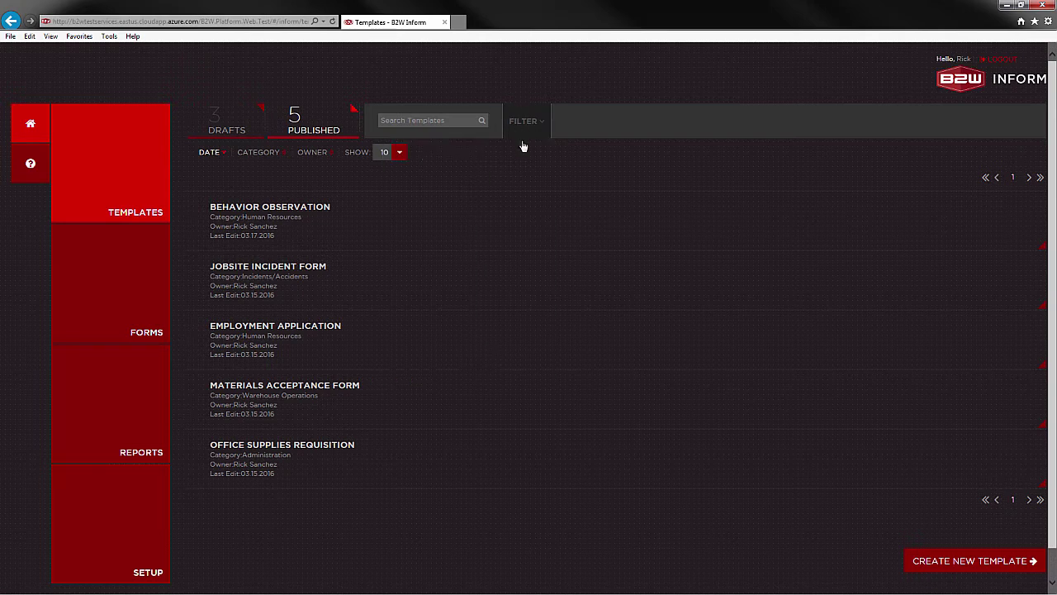
Step: Start a new template named "Accident Report" in the Incidents/Accidents category
left_click(956, 555)
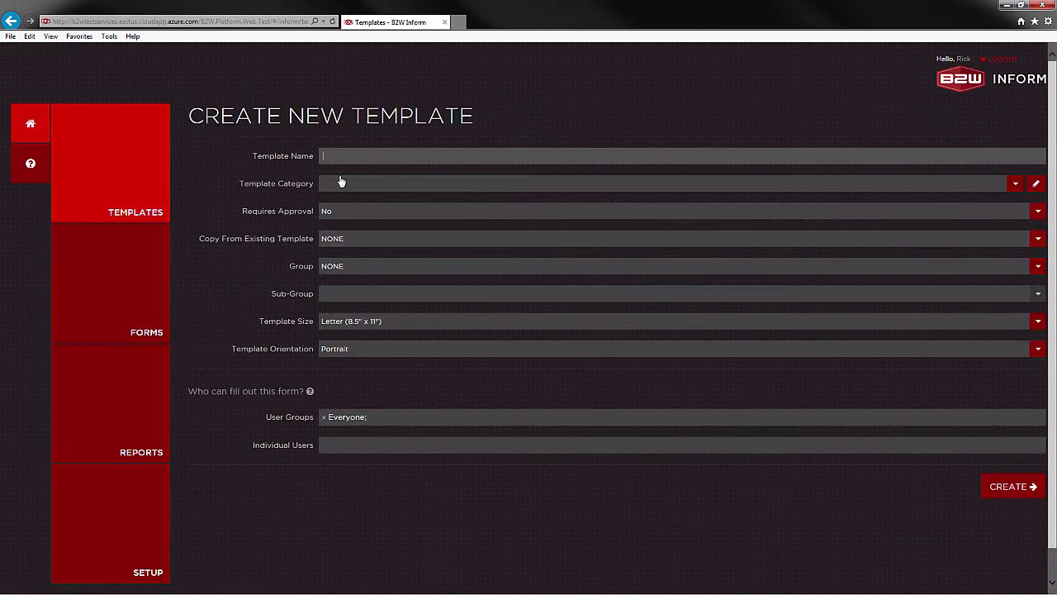
type("Accident Report")
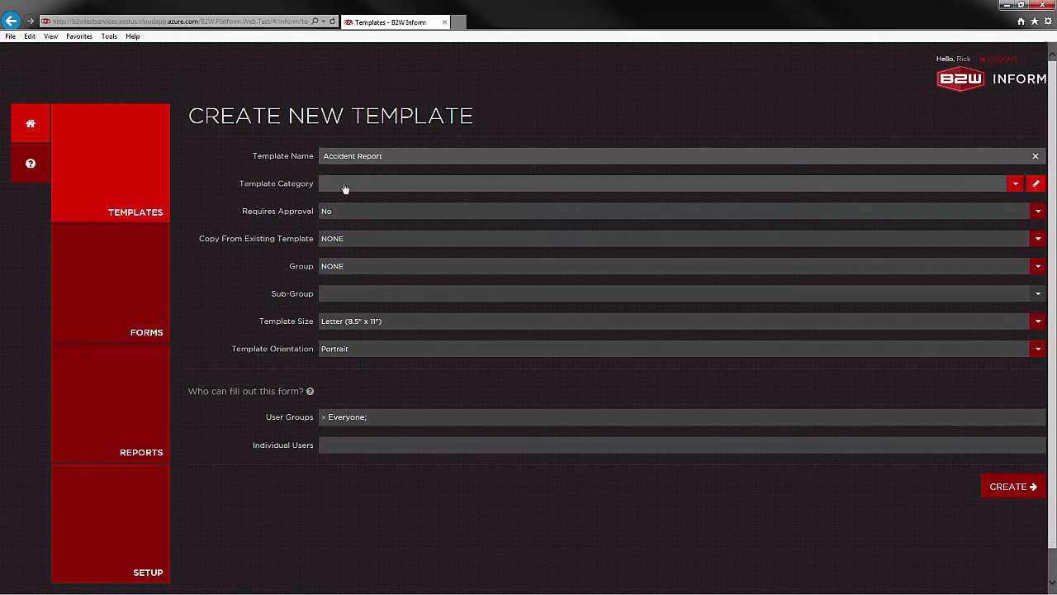
left_click(345, 188)
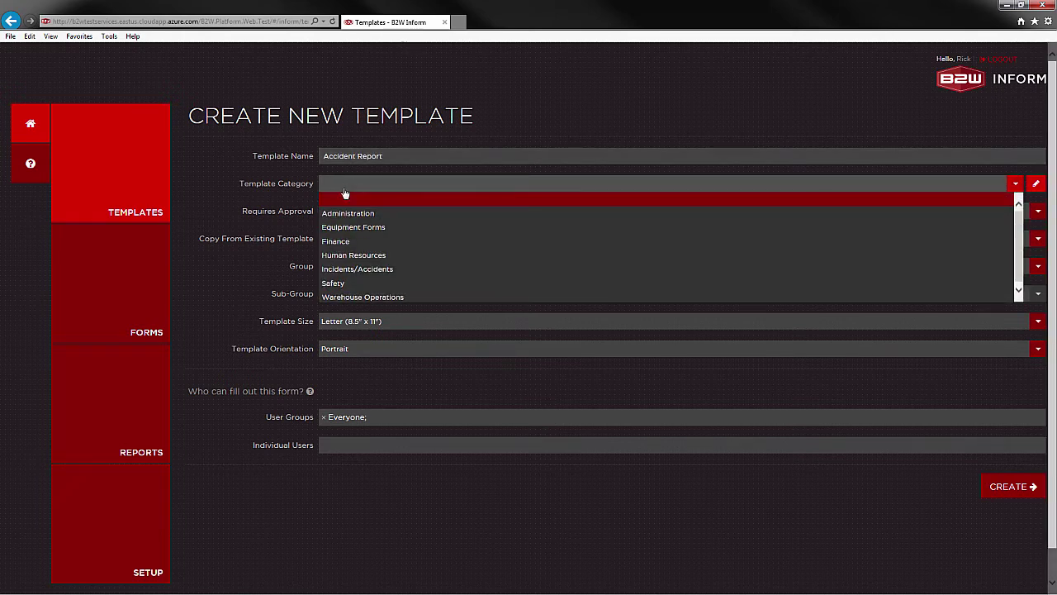
left_click(386, 274)
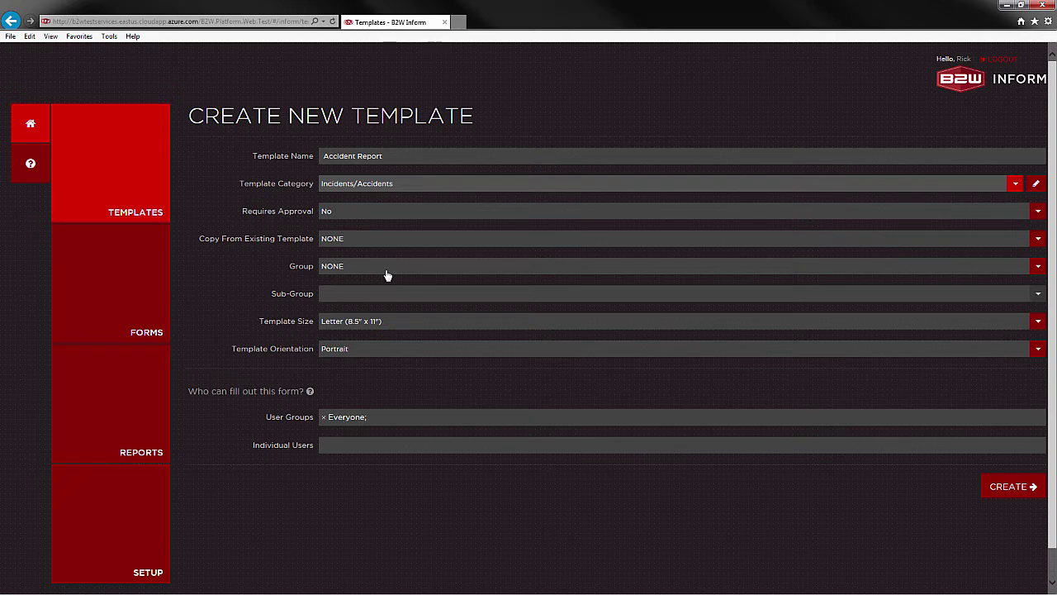
Step: Switch Requires Approval to Yes and back to No, and view the existing templates available for copying
left_click(345, 217)
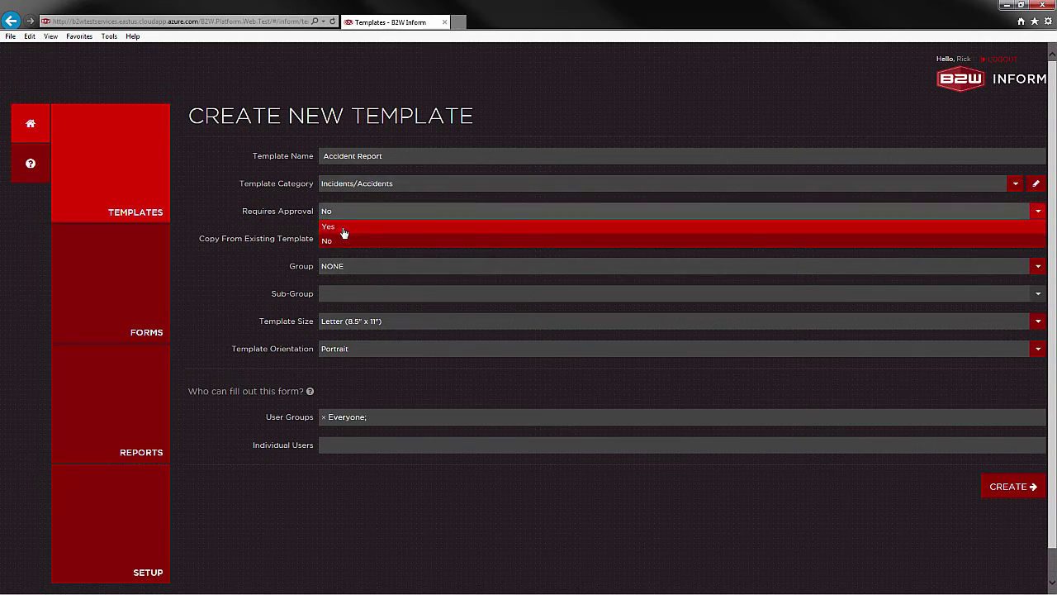
left_click(345, 228)
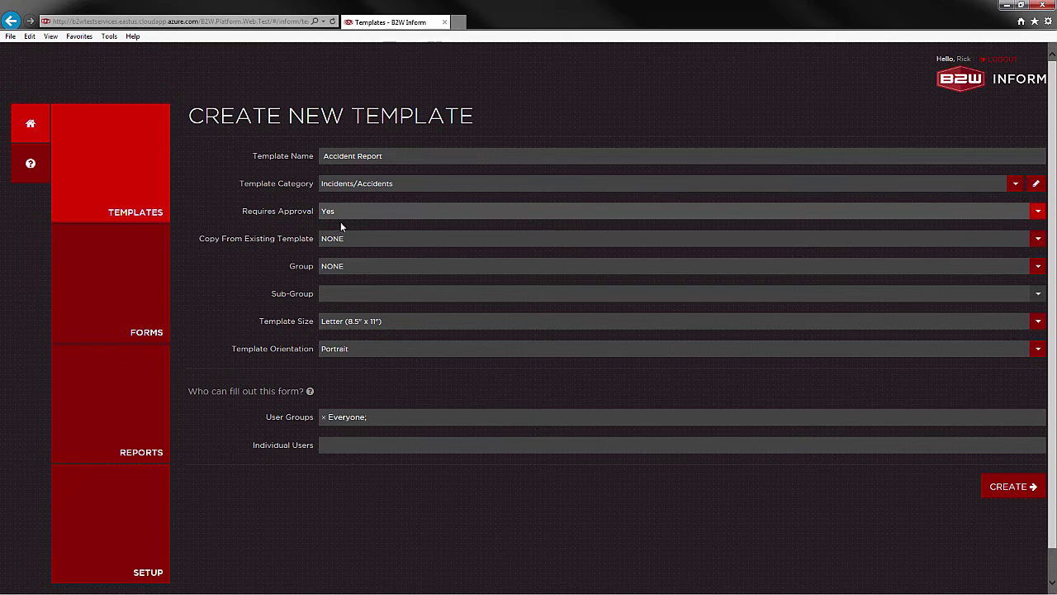
left_click(345, 214)
left_click(344, 241)
left_click(391, 243)
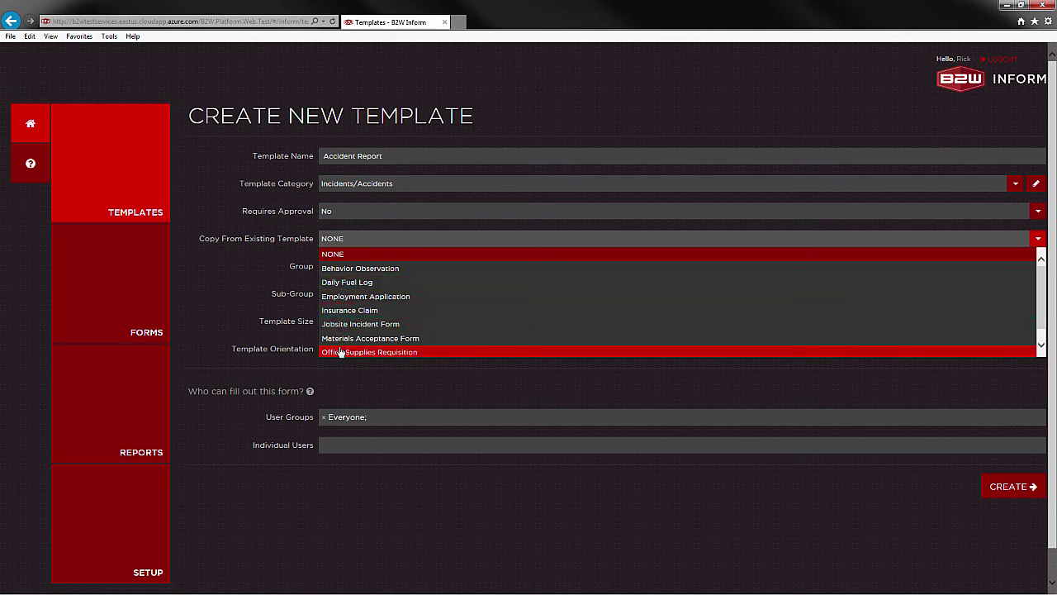
left_click(294, 246)
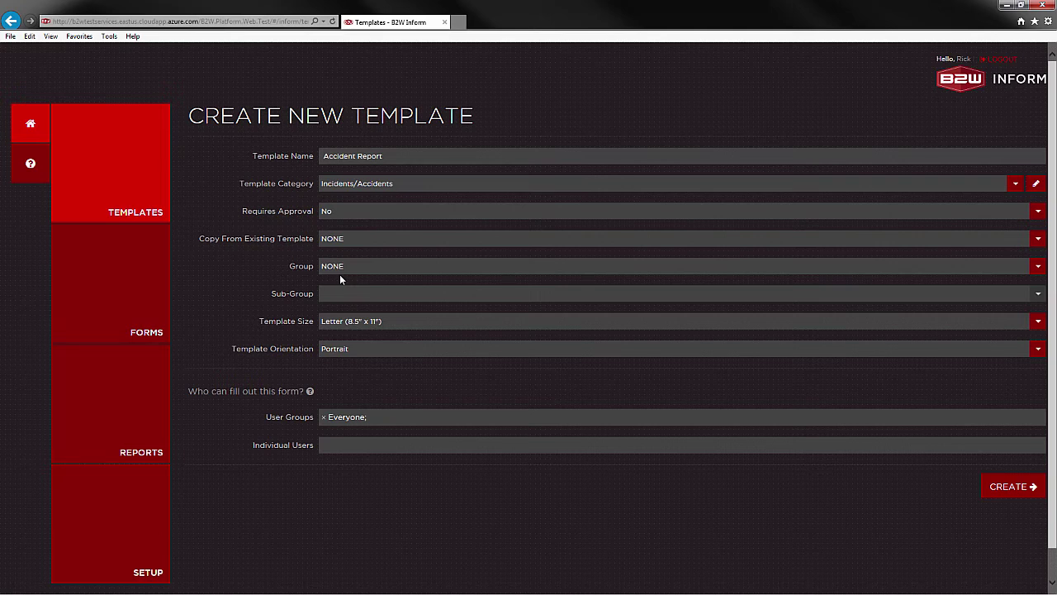
Step: Try the Job group to view its sub-groups and reset Group to NONE
left_click(345, 270)
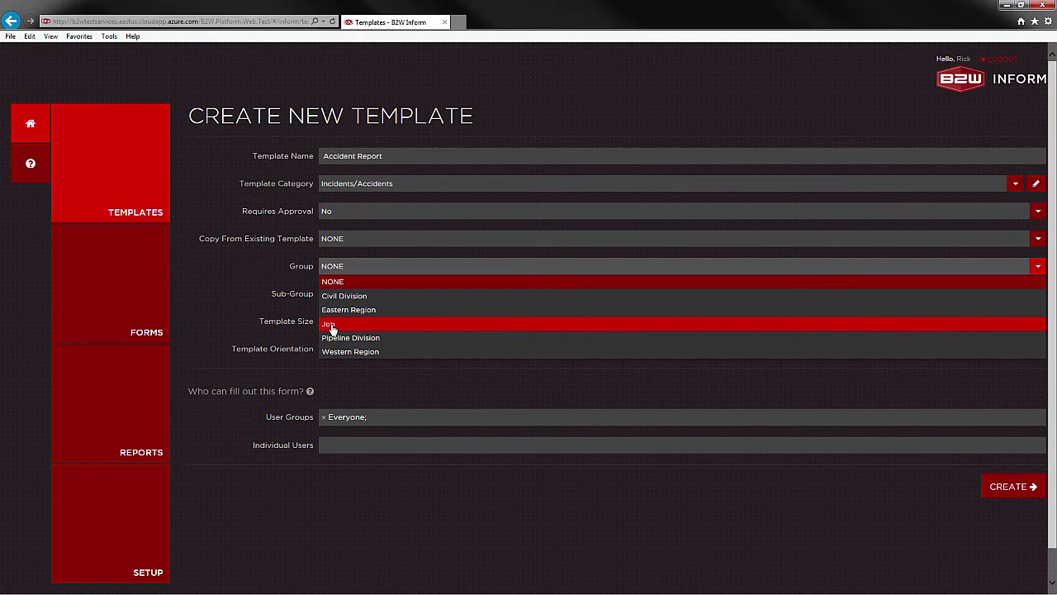
left_click(330, 326)
left_click(331, 299)
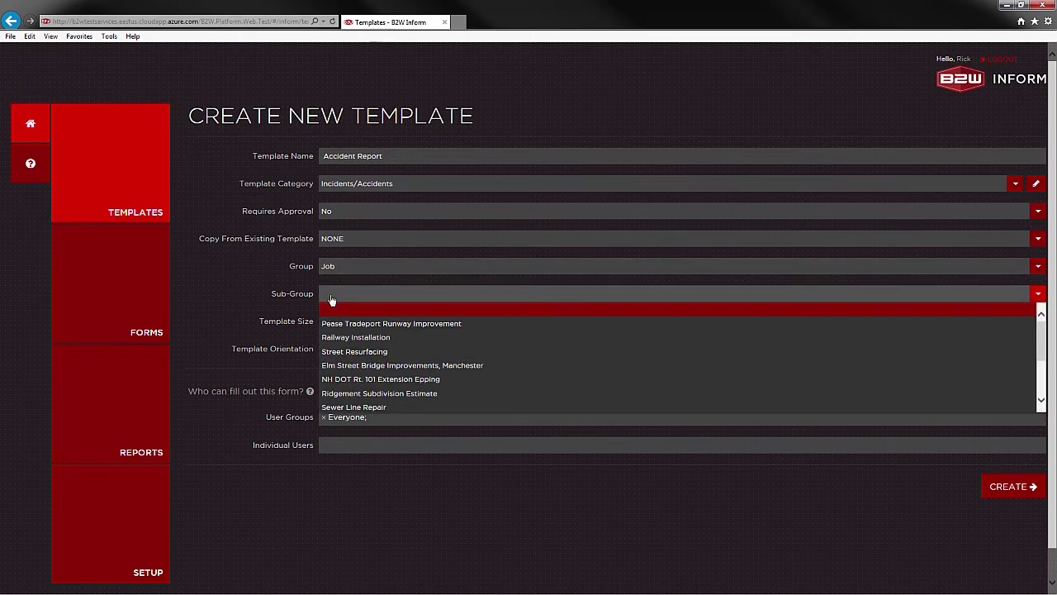
left_click(333, 269)
left_click(333, 269)
left_click(330, 280)
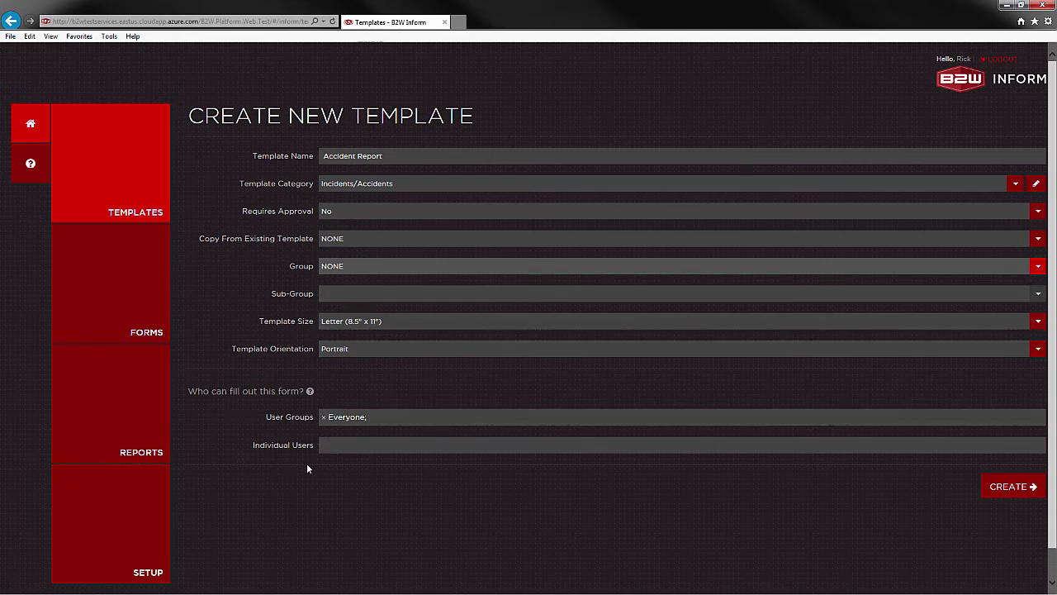
Step: Review the user groups and individual users that can be allowed to fill out the form
left_click(357, 421)
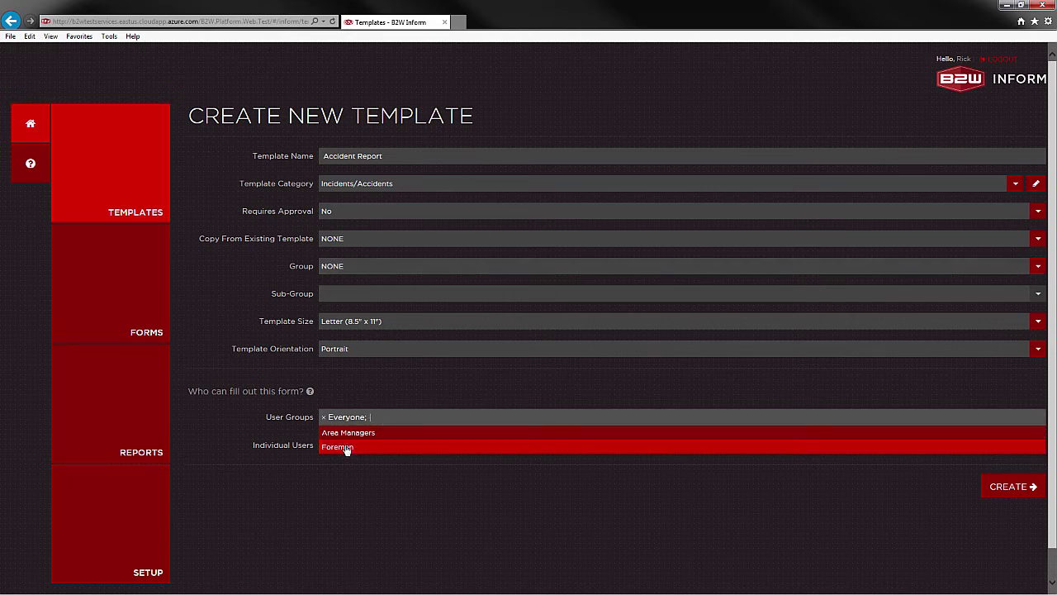
left_click(393, 416)
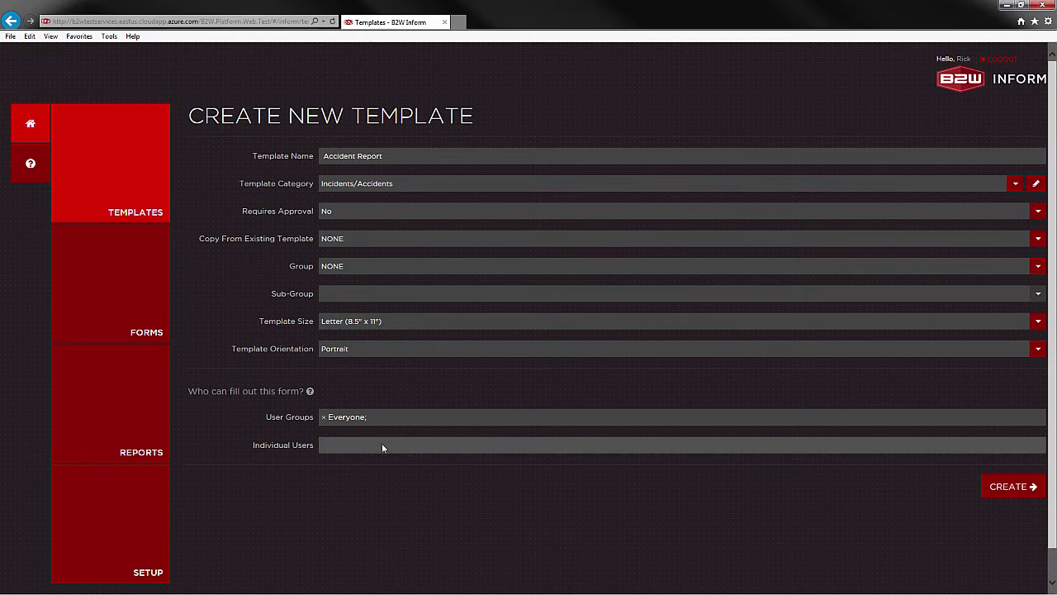
left_click(384, 445)
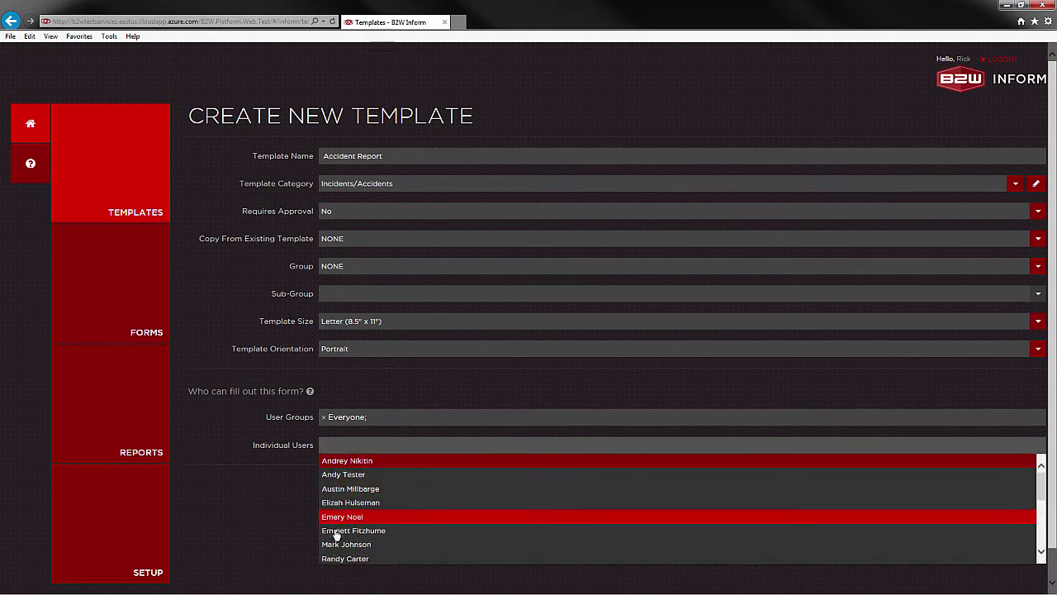
left_click(469, 399)
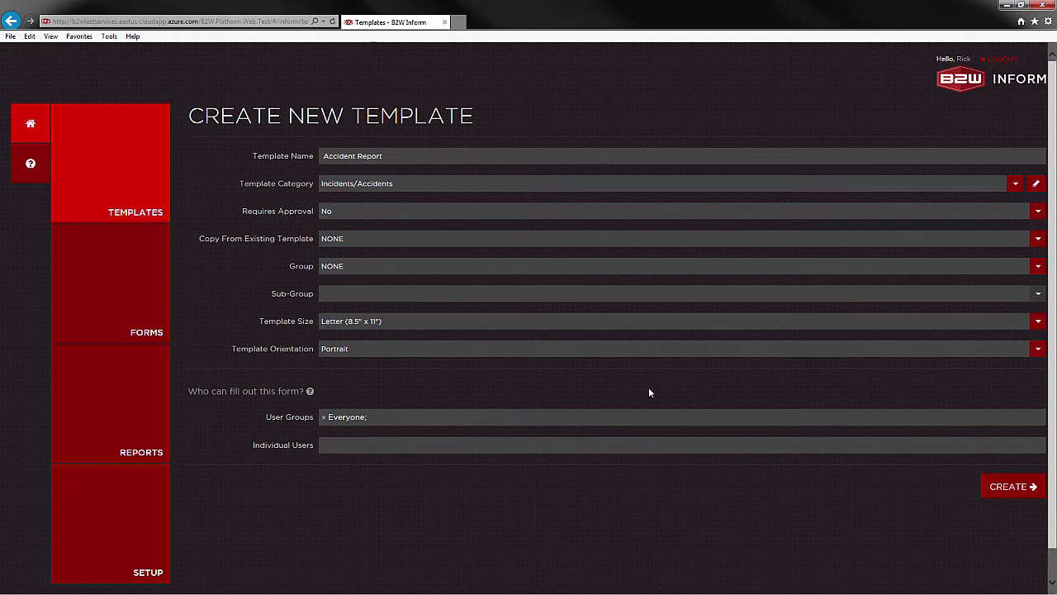
Step: Create the Accident Report template from the entered settings
left_click(1011, 487)
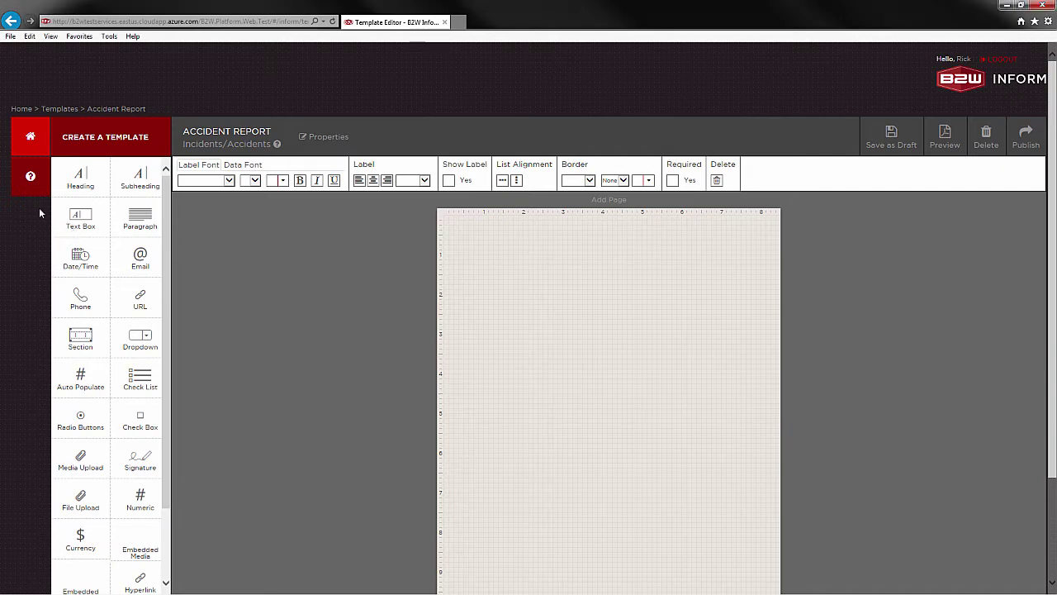
Step: Add a heading near the upper-right corner of the page and set its text to "Accident Report"
left_click_drag(80, 180, 601, 273)
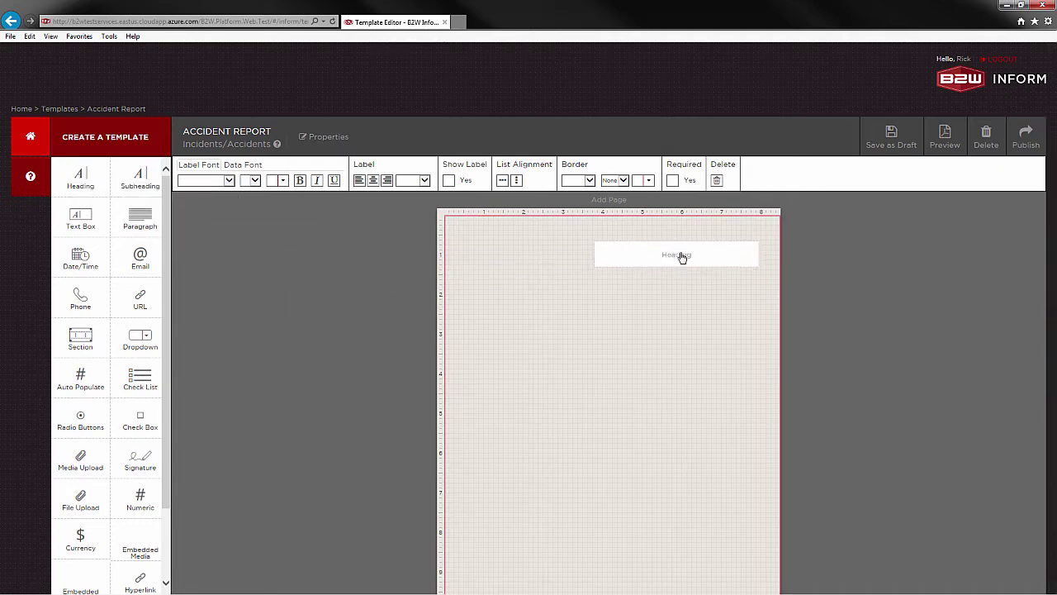
left_click(757, 246)
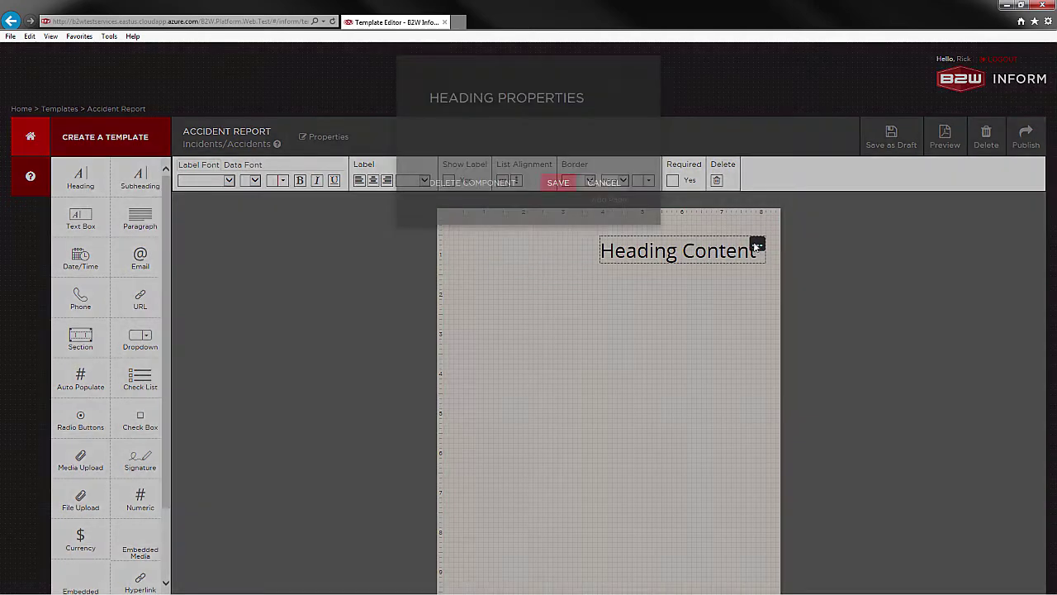
left_click(615, 153)
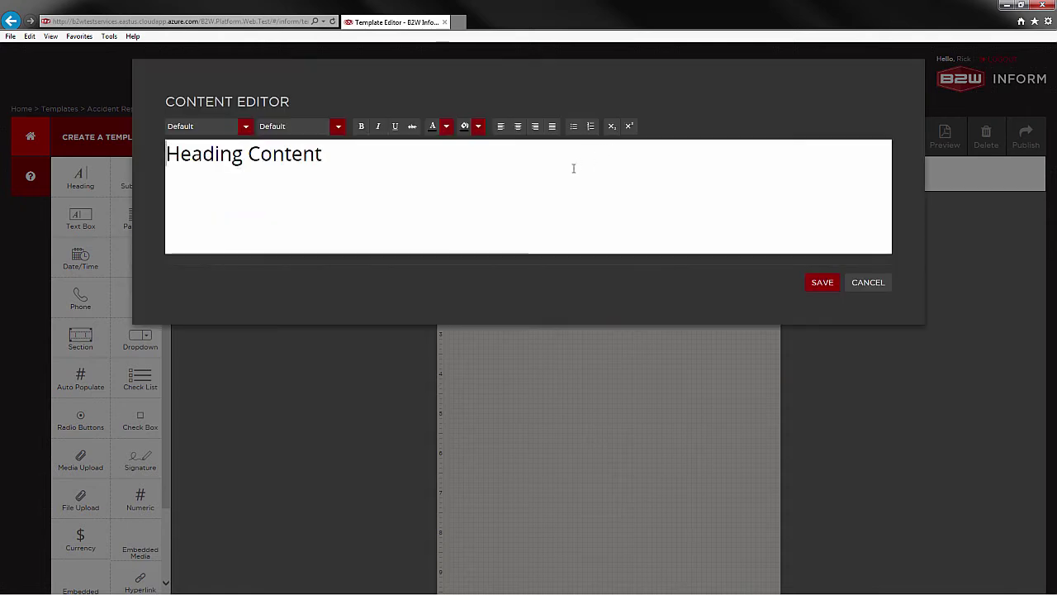
key("ctrl+a")
type("Accident Report")
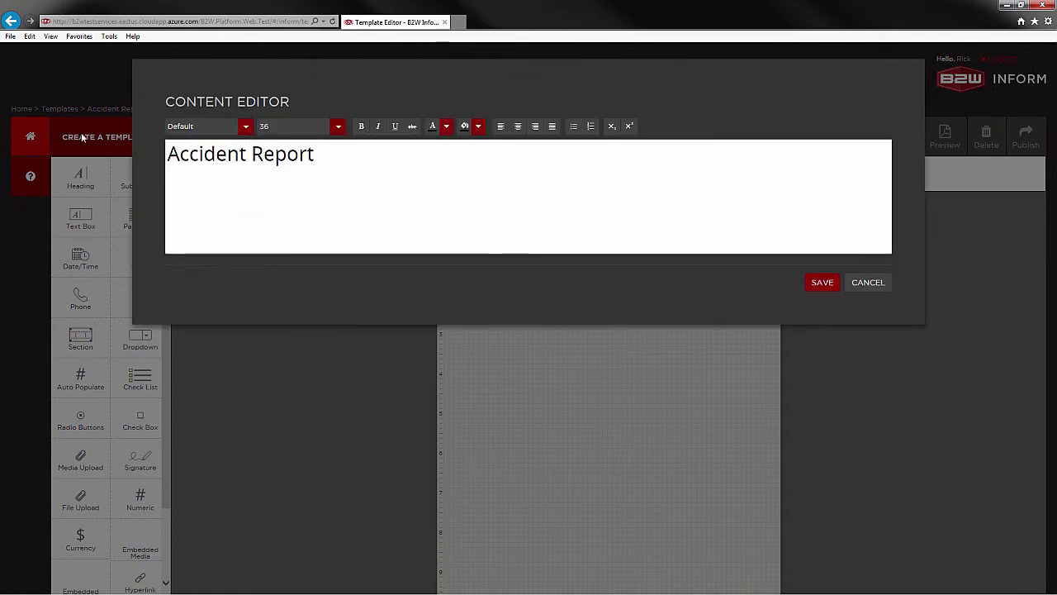
Step: Format the Accident Report heading as underlined size 30 text and fit its box more tightly near the page's upper-right corner
key("ctrl+a")
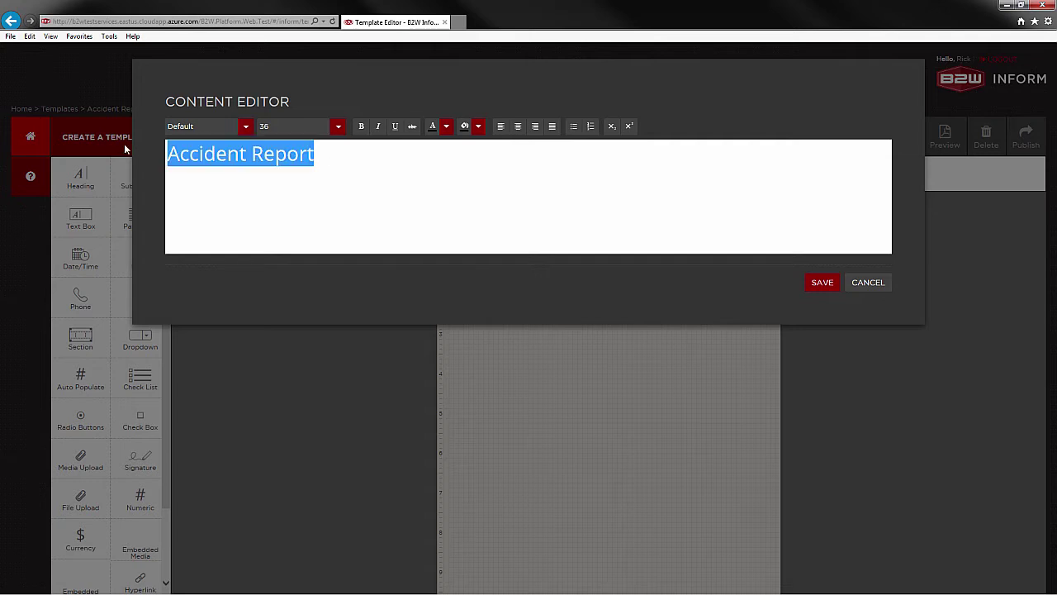
left_click(335, 128)
left_click(266, 224)
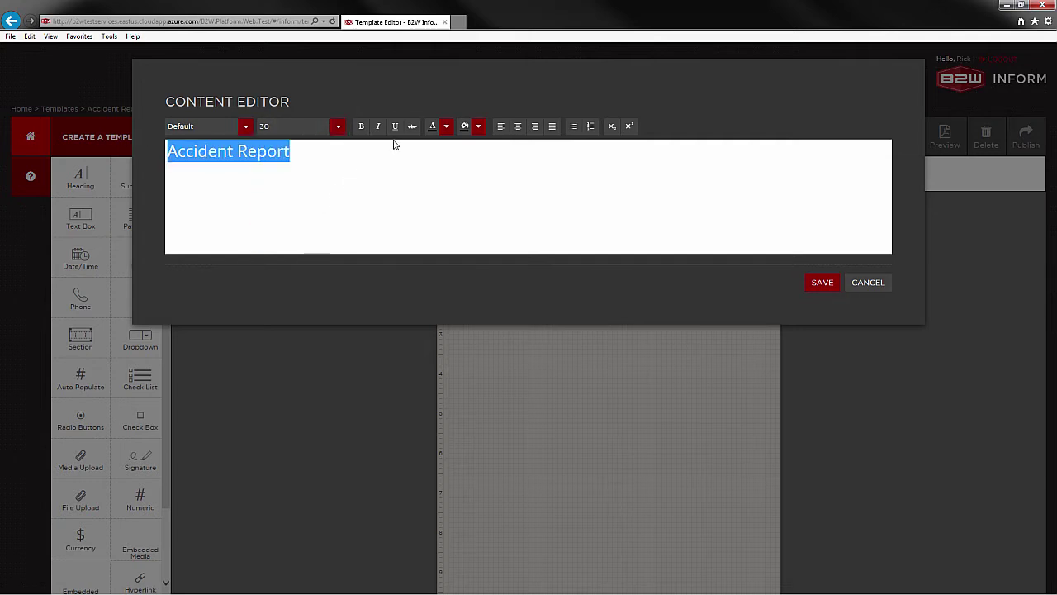
left_click(395, 127)
left_click(447, 128)
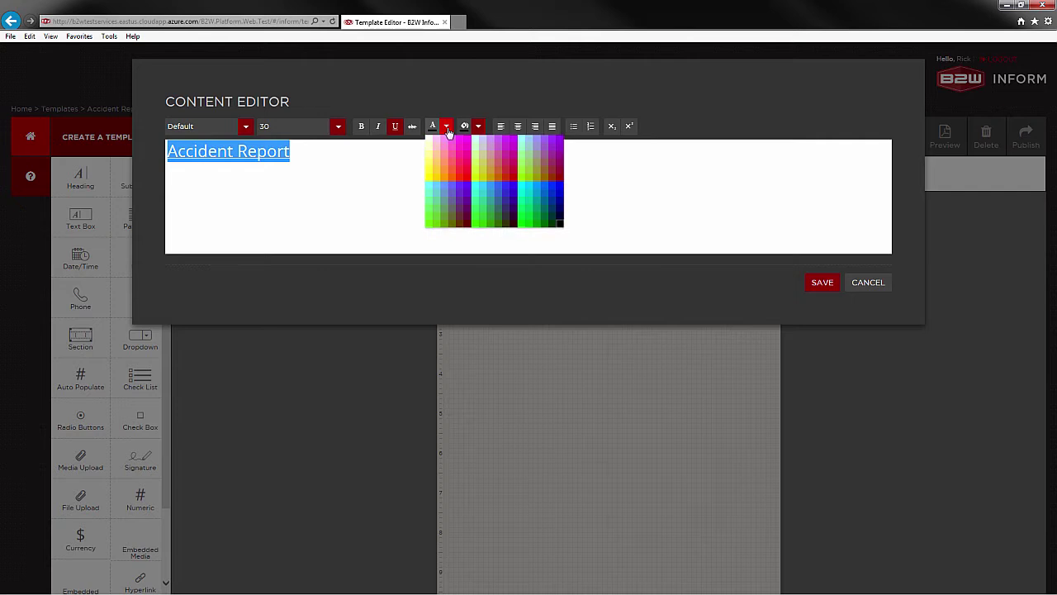
left_click(471, 156)
left_click(817, 283)
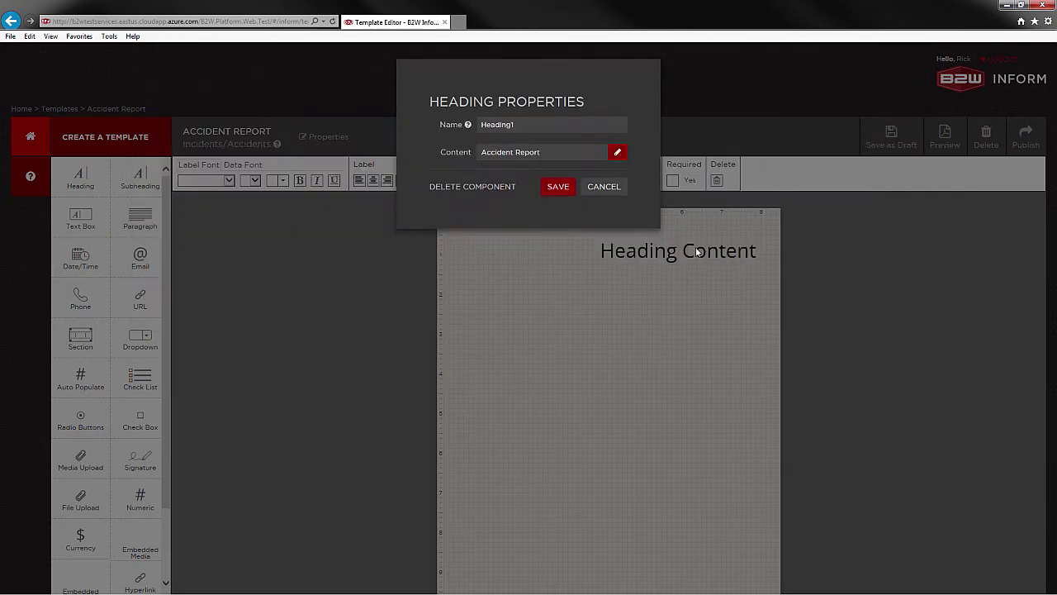
left_click(558, 186)
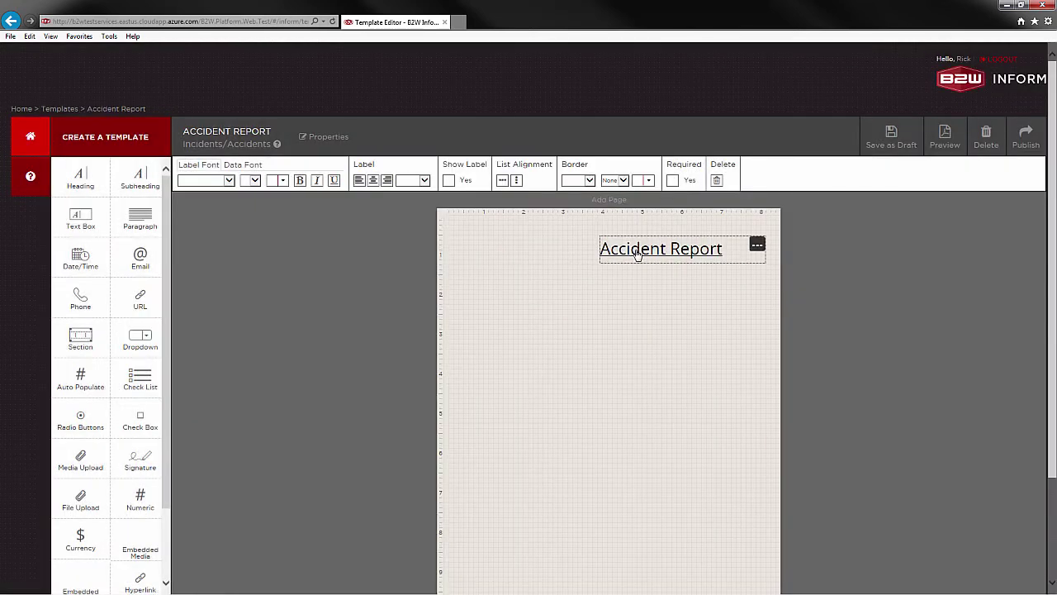
left_click_drag(637, 255, 645, 257)
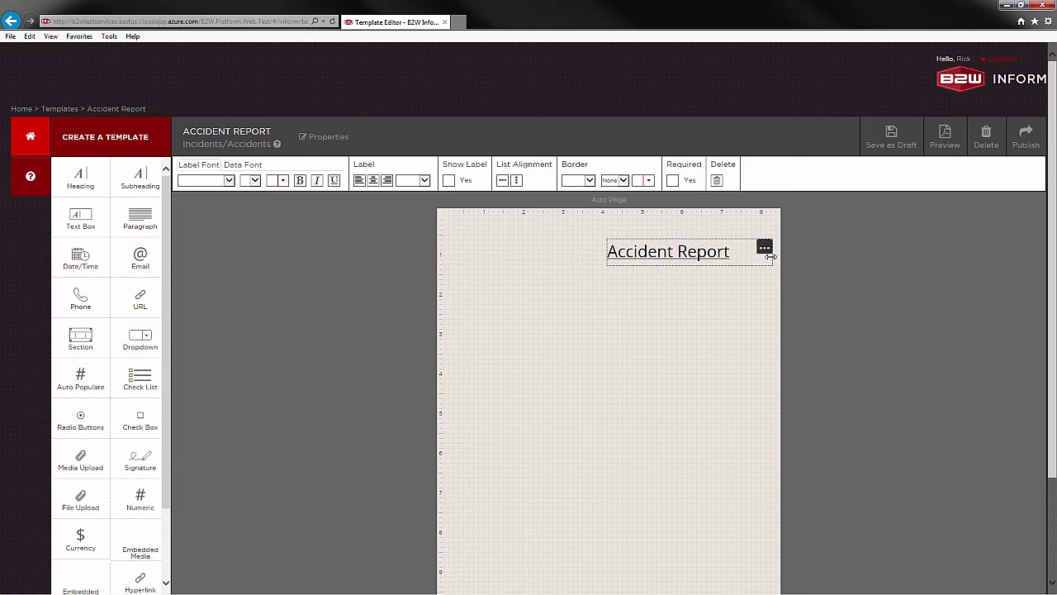
left_click_drag(767, 256, 704, 252)
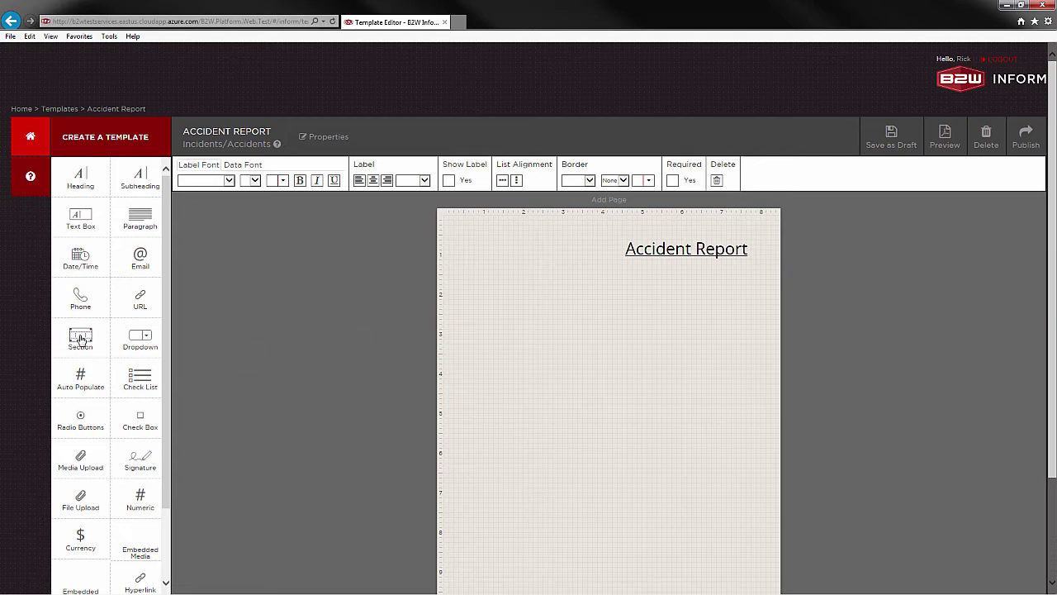
Step: Add a short section across the full page width below the heading and label it "General Information"
left_click_drag(89, 339, 536, 352)
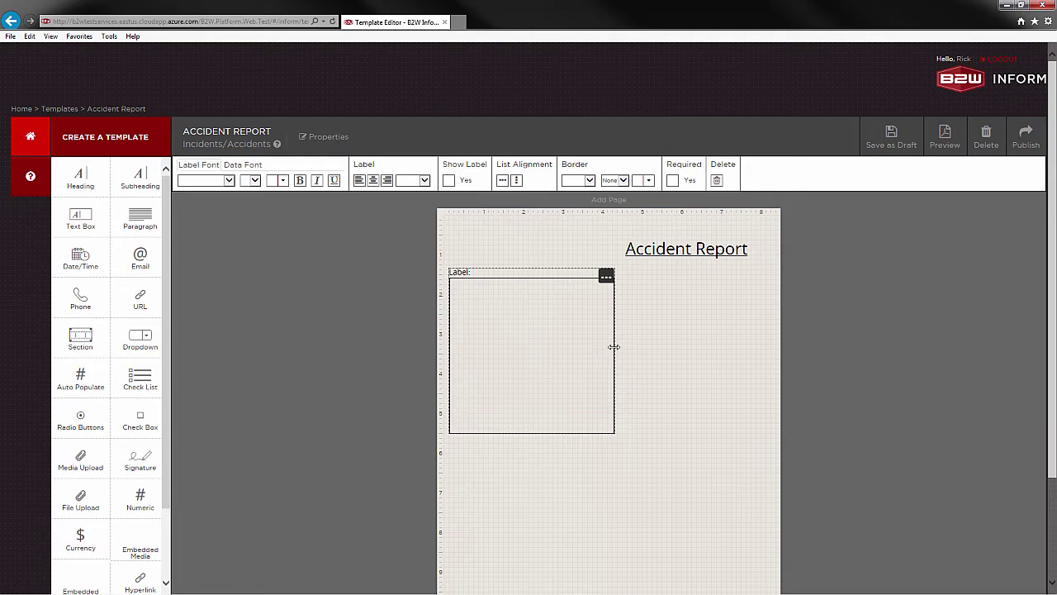
left_click_drag(613, 347, 771, 347)
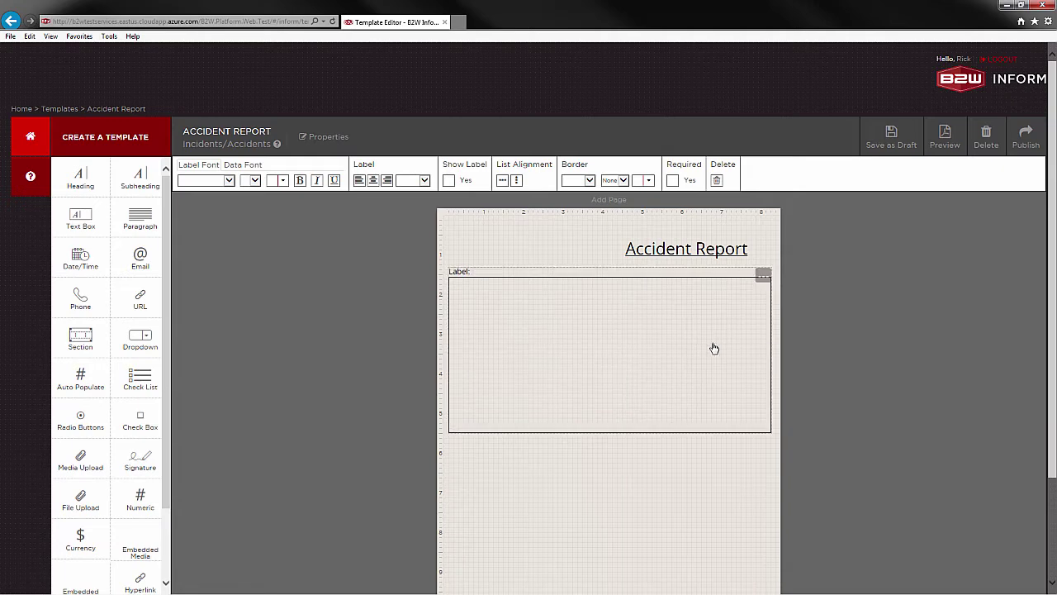
left_click(761, 281)
left_click_drag(517, 152, 444, 152)
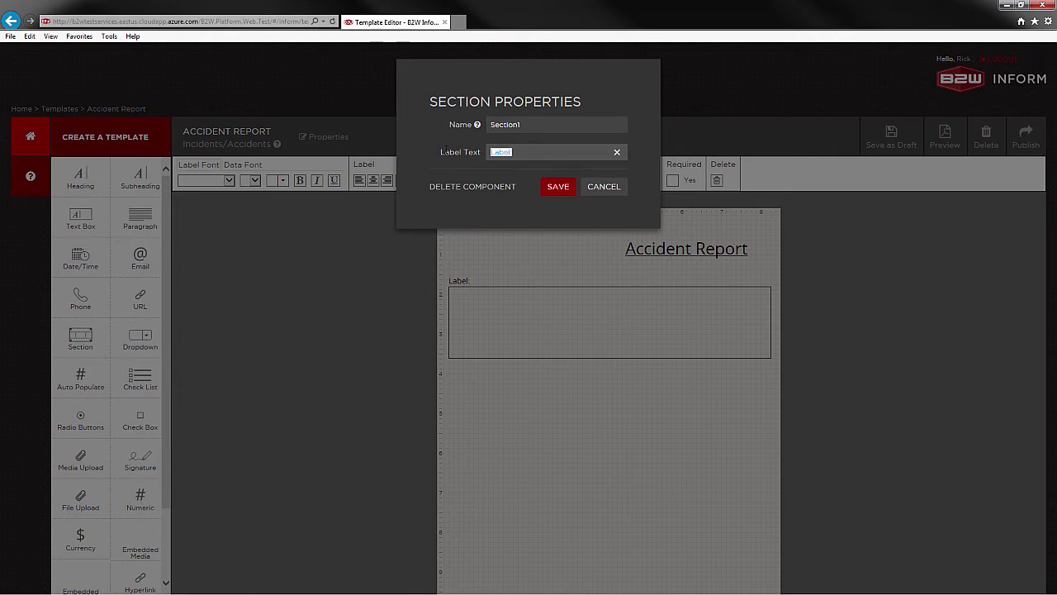
type("General Information")
left_click(560, 186)
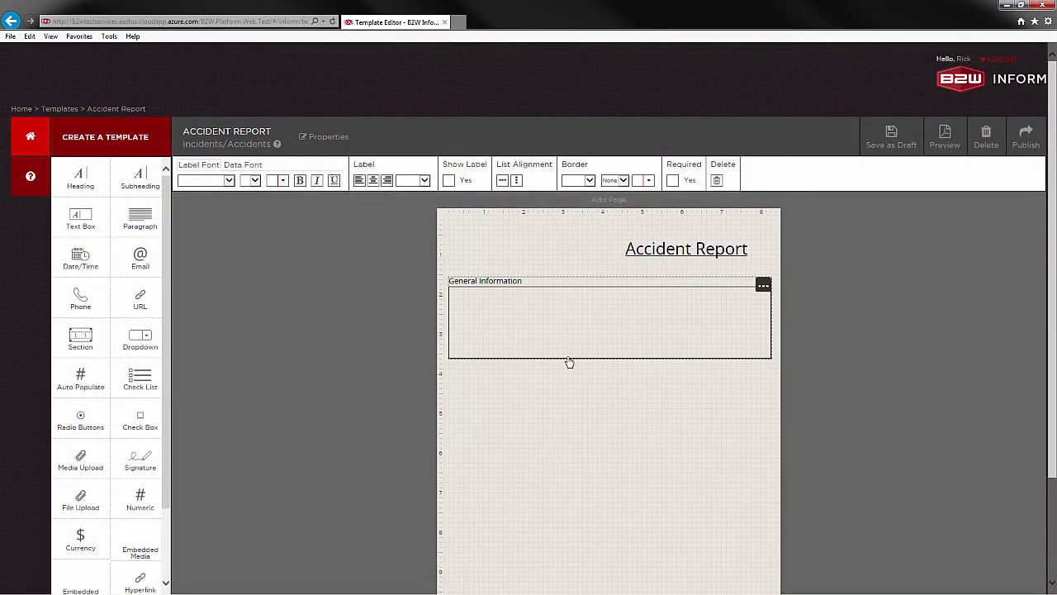
Step: Add a taller full-width section below General Information and label it "Accident Specifics"
left_click_drag(94, 338, 532, 460)
left_click_drag(612, 443, 769, 443)
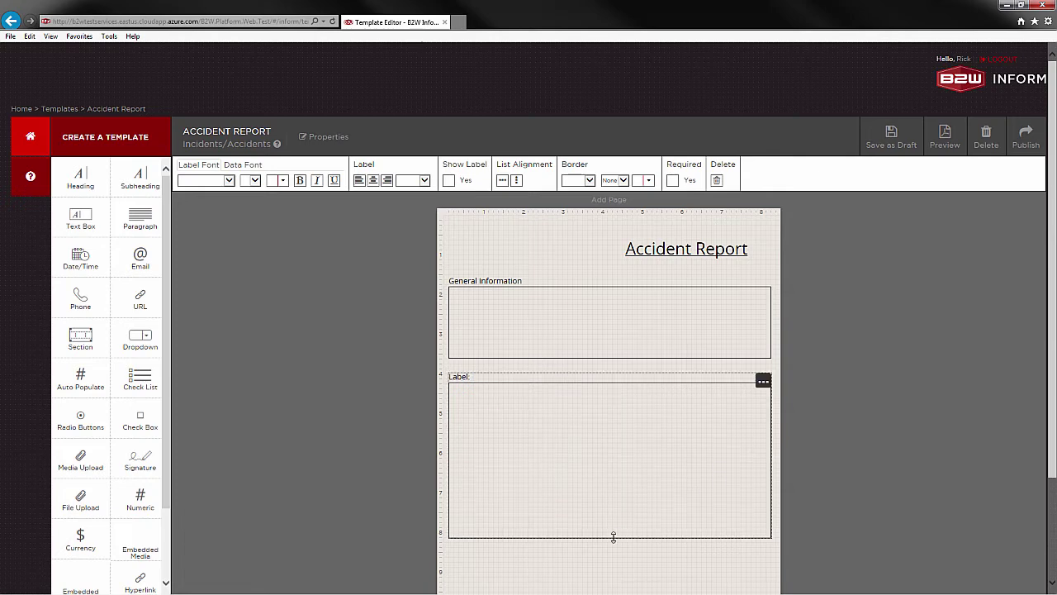
left_click_drag(614, 538, 613, 591)
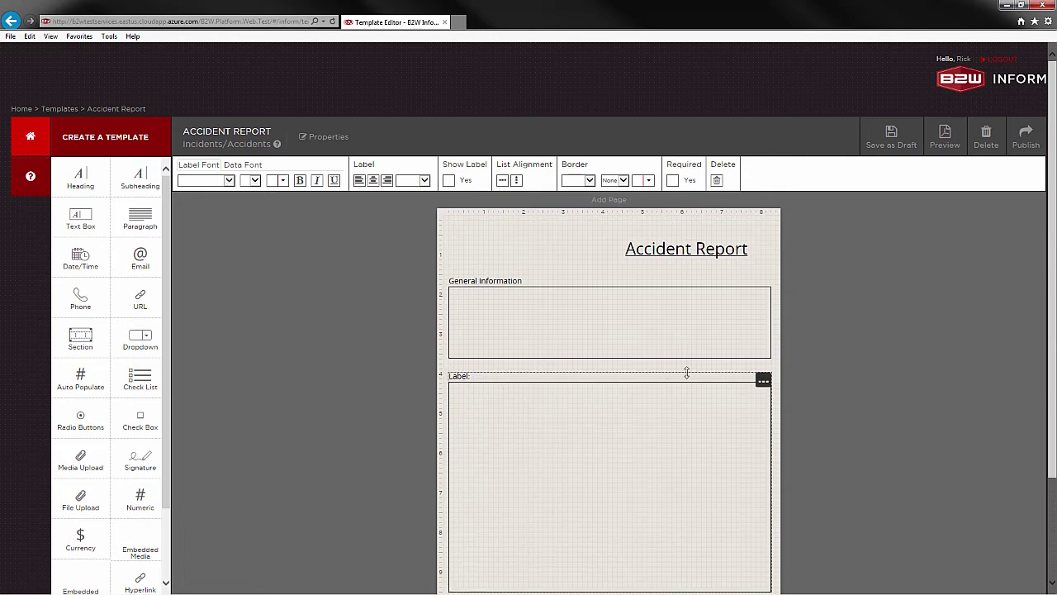
left_click(763, 380)
double_click(504, 152)
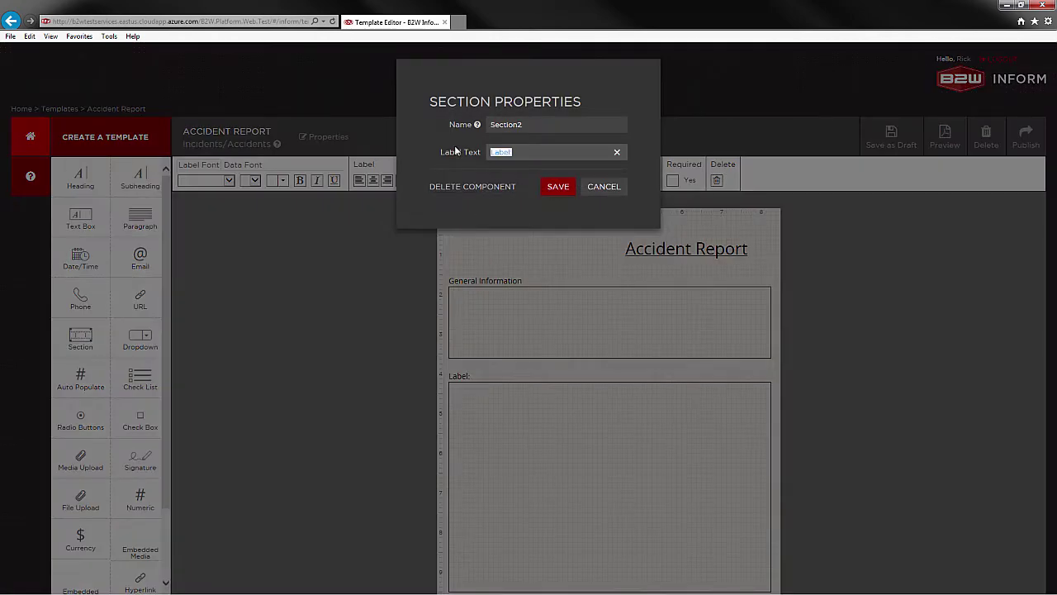
type("Accident Specifics")
left_click(566, 187)
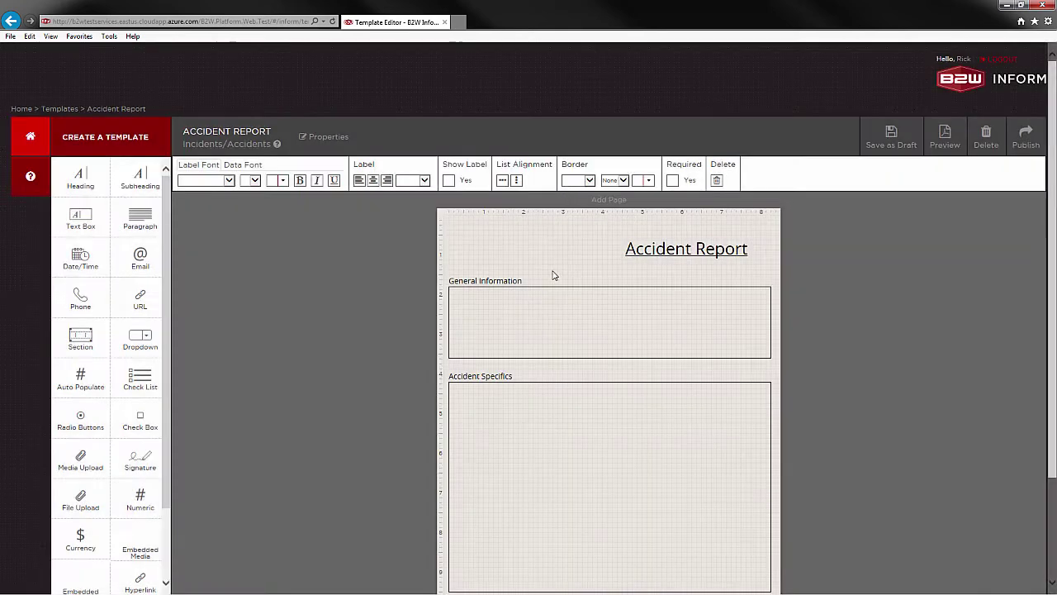
Step: Format both sections together with bold size 18 labels and a thicker solid border
left_click(550, 317)
left_click(543, 420)
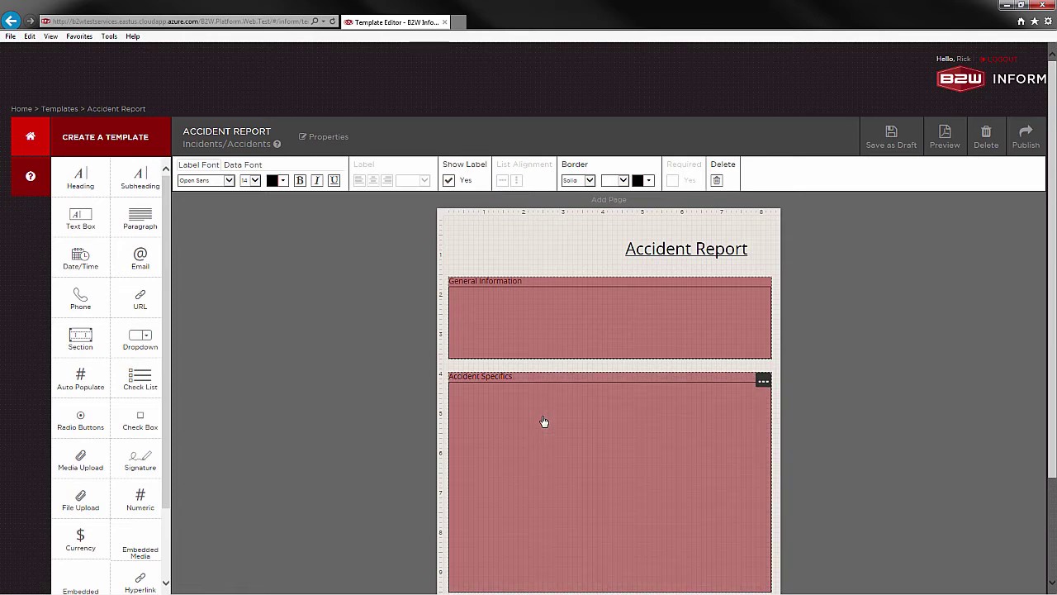
left_click(300, 180)
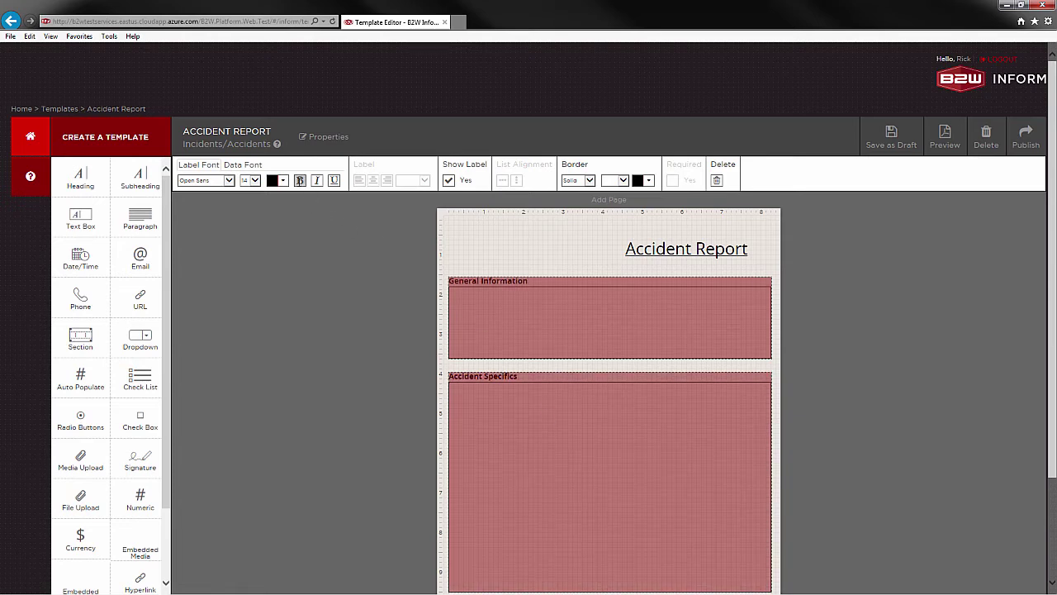
left_click(255, 180)
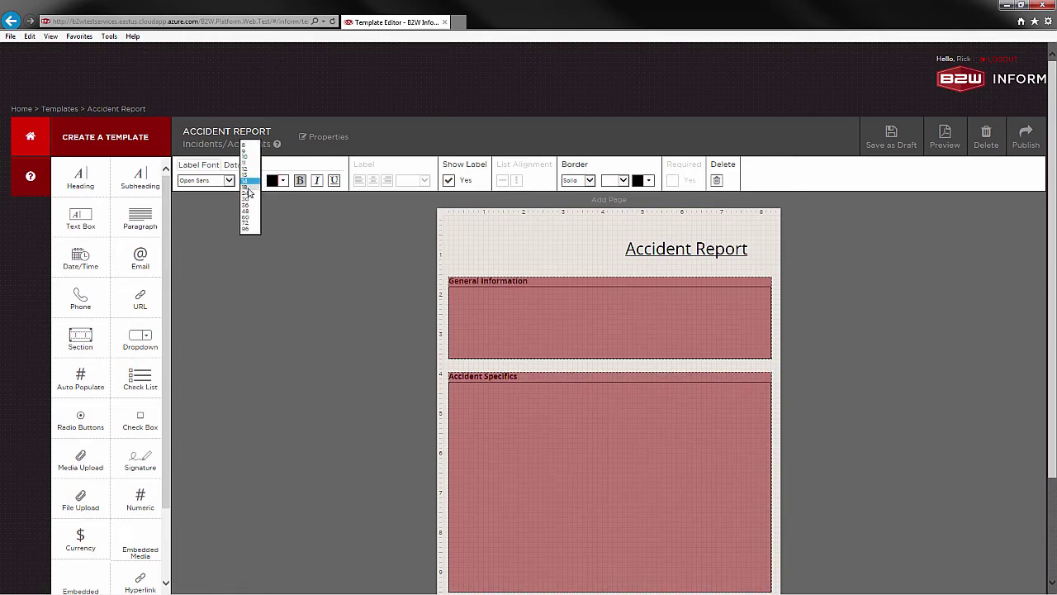
left_click(248, 189)
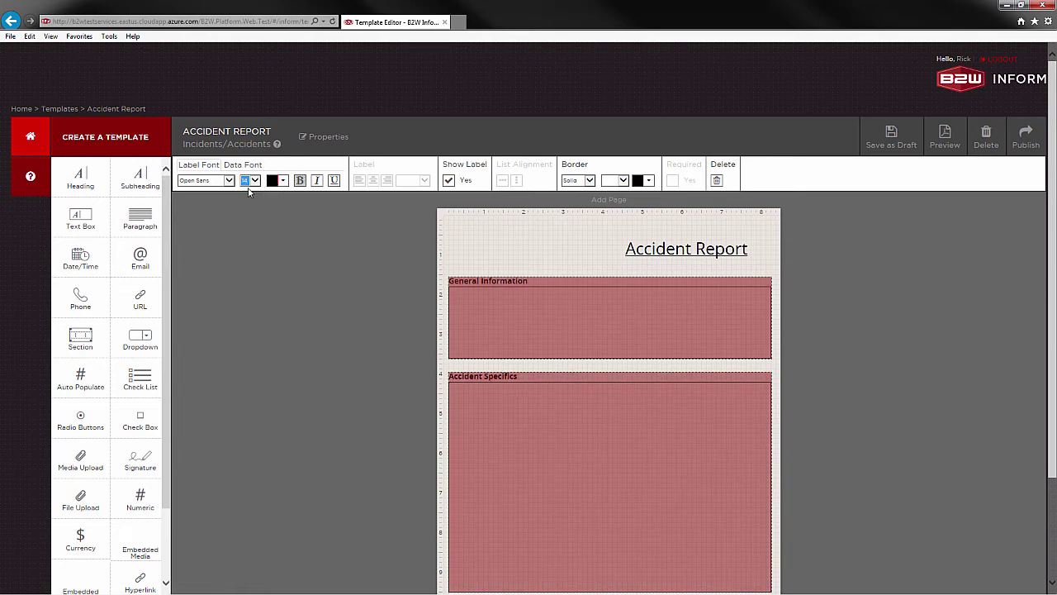
left_click(623, 180)
left_click(612, 207)
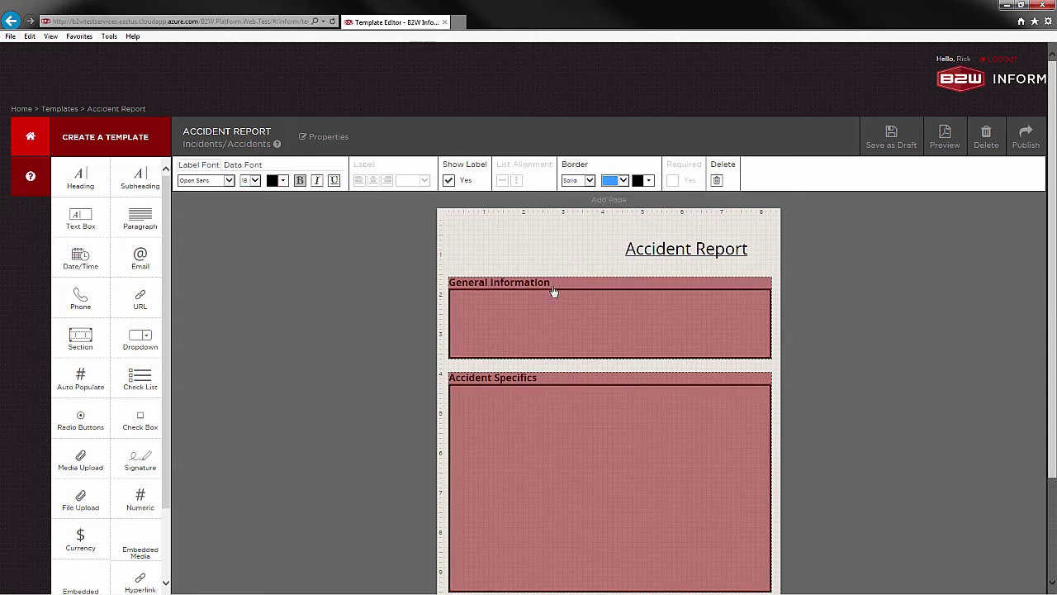
left_click(498, 252)
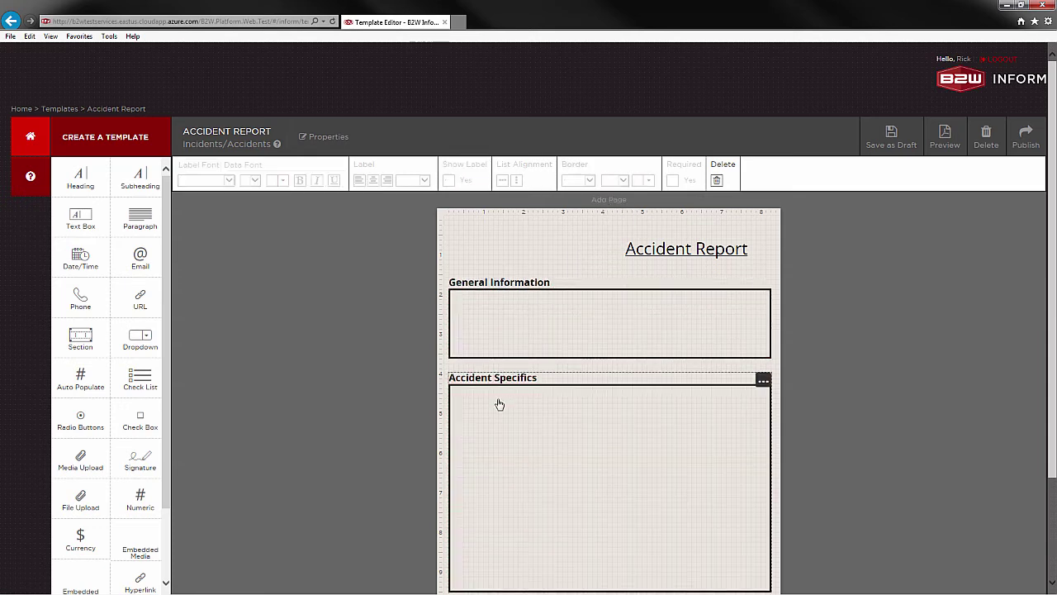
Step: Move the Accident Specifics section closer to General Information and extend it down to near the page's lower edge
left_click_drag(499, 404, 498, 396)
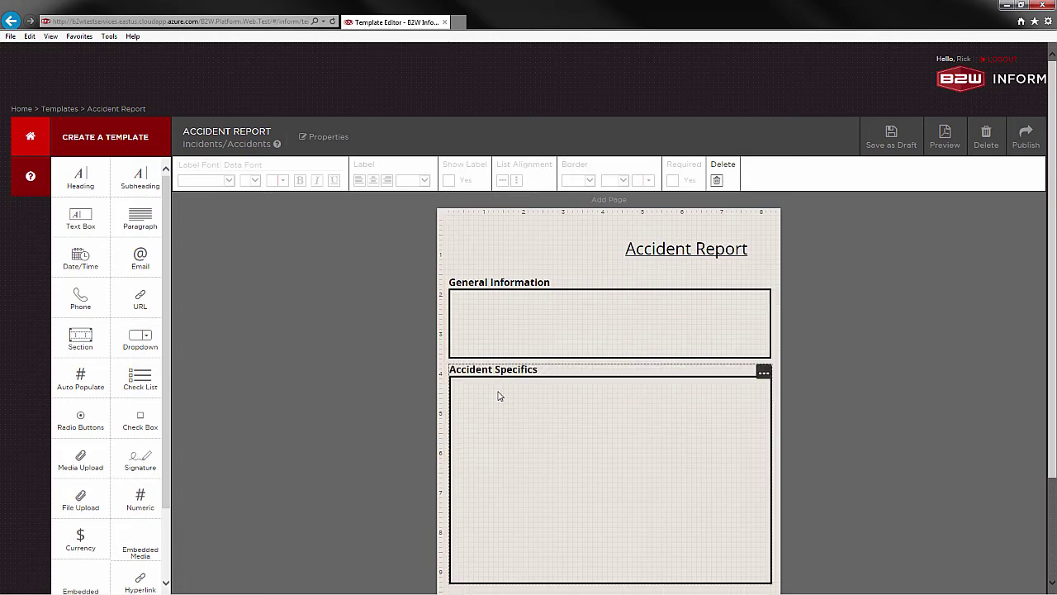
left_click_drag(1051, 257, 1052, 326)
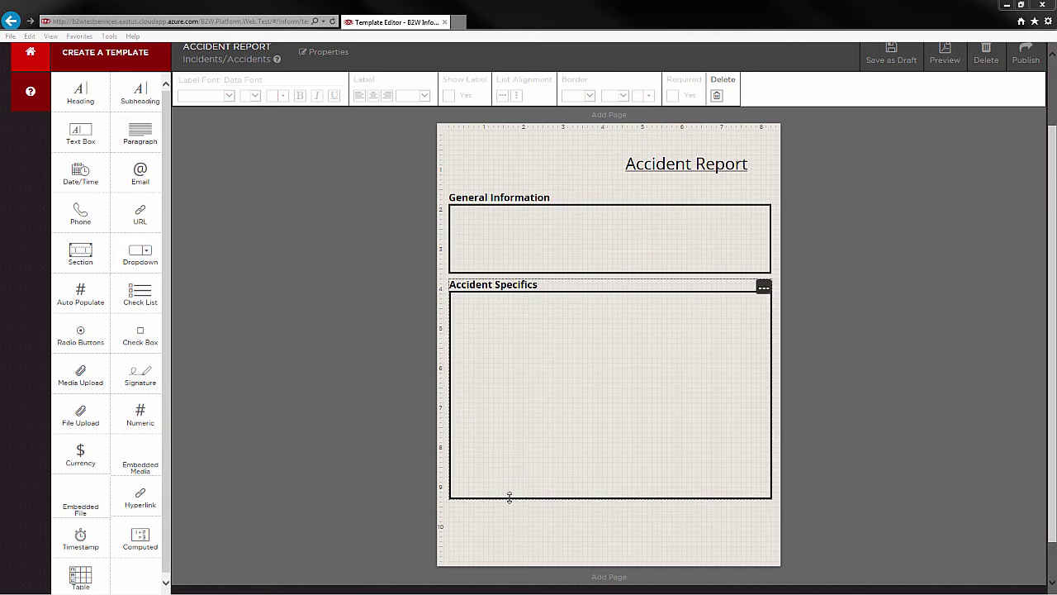
left_click_drag(510, 496, 510, 549)
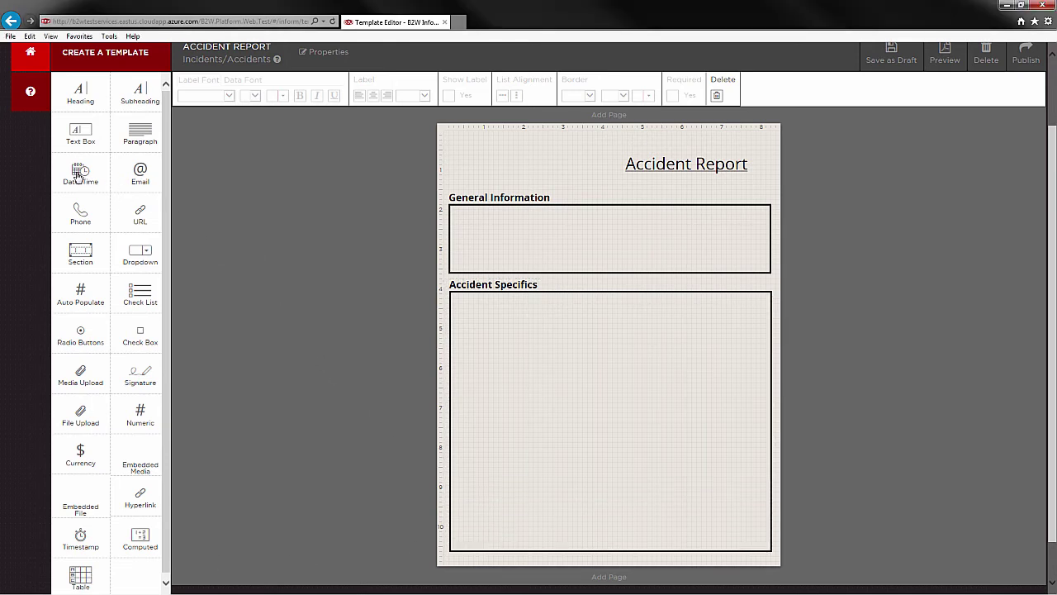
Step: Add a date/time field to the General Information section, labelled "Date and time of accident", with its mode set to Date & Time
left_click_drag(77, 175, 688, 222)
left_click(687, 219)
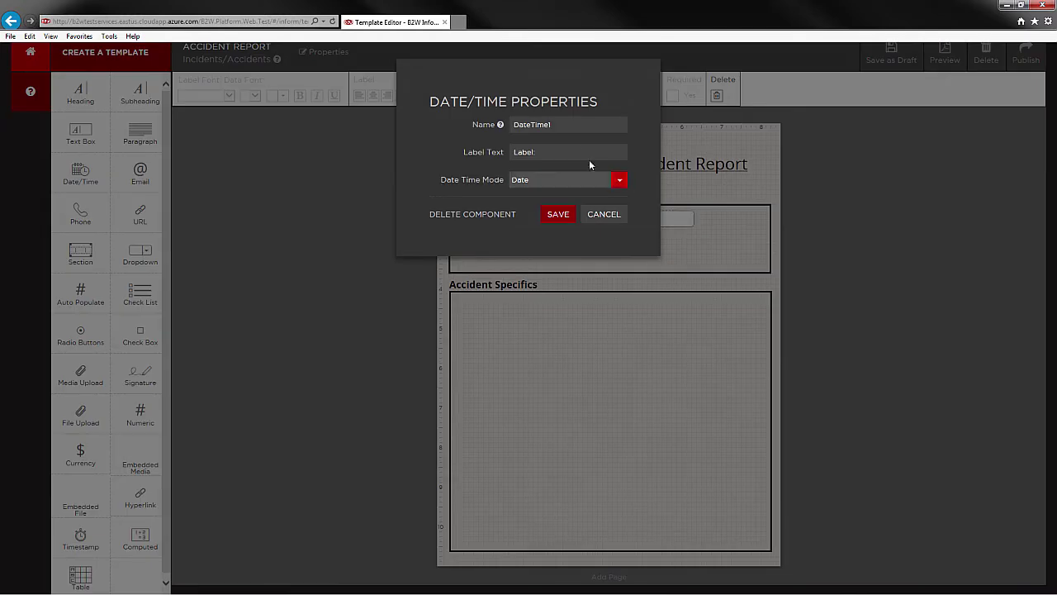
left_click_drag(537, 152, 445, 147)
type("Date a")
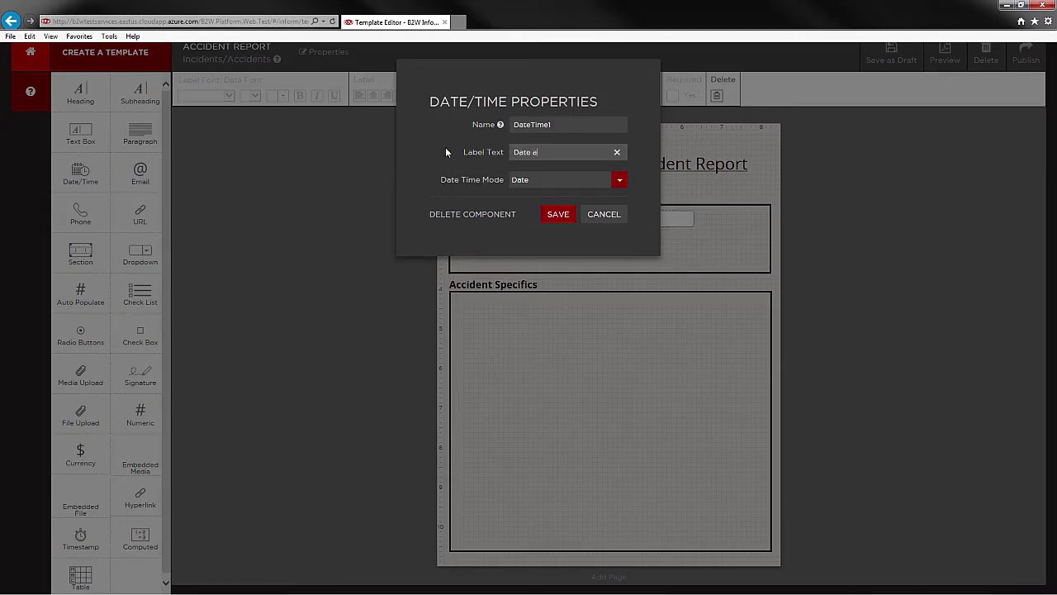
type("nd time of accident")
left_click(619, 181)
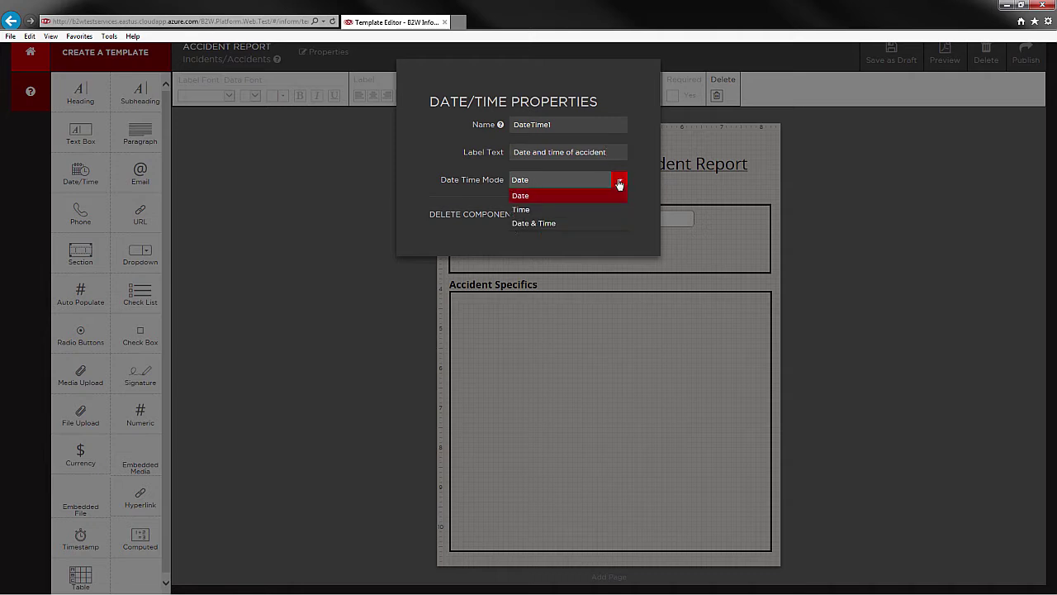
left_click(535, 223)
left_click(559, 216)
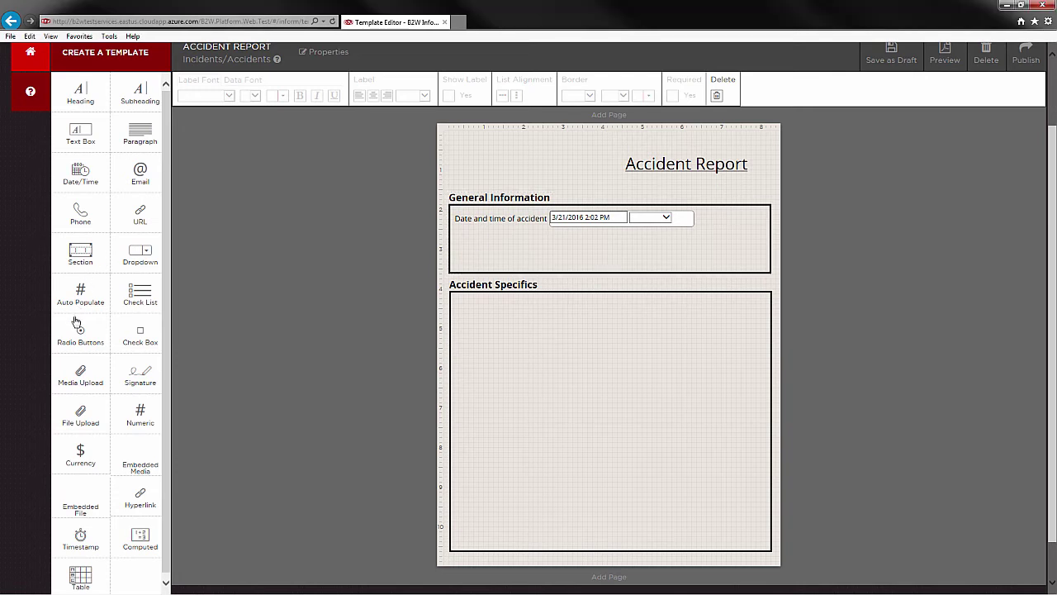
Step: Add a radio button field below the accident date and set its label to "Was there bodily injury?"
left_click_drag(80, 331, 695, 246)
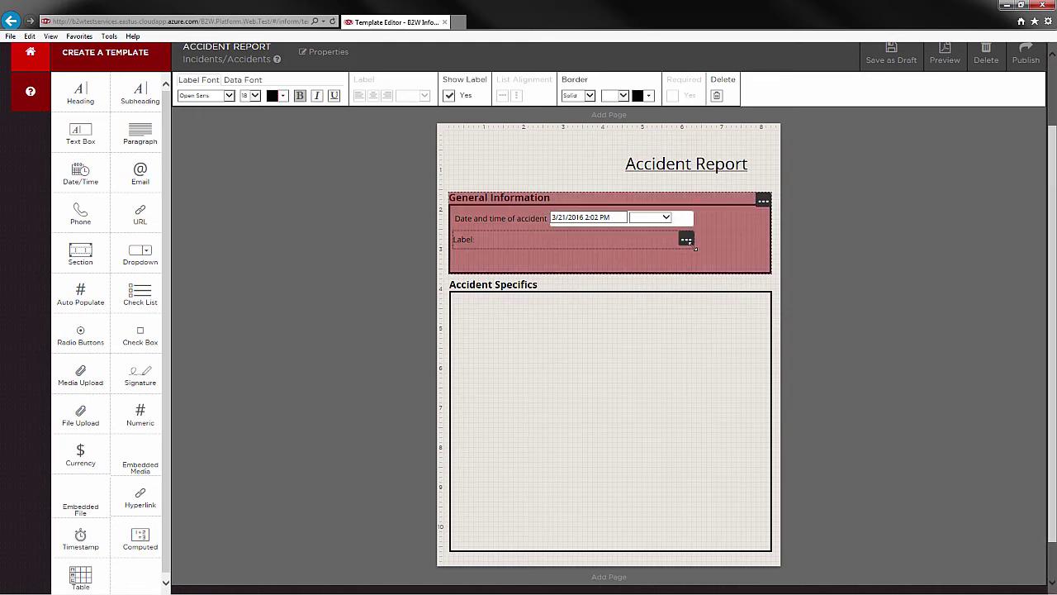
left_click(686, 239)
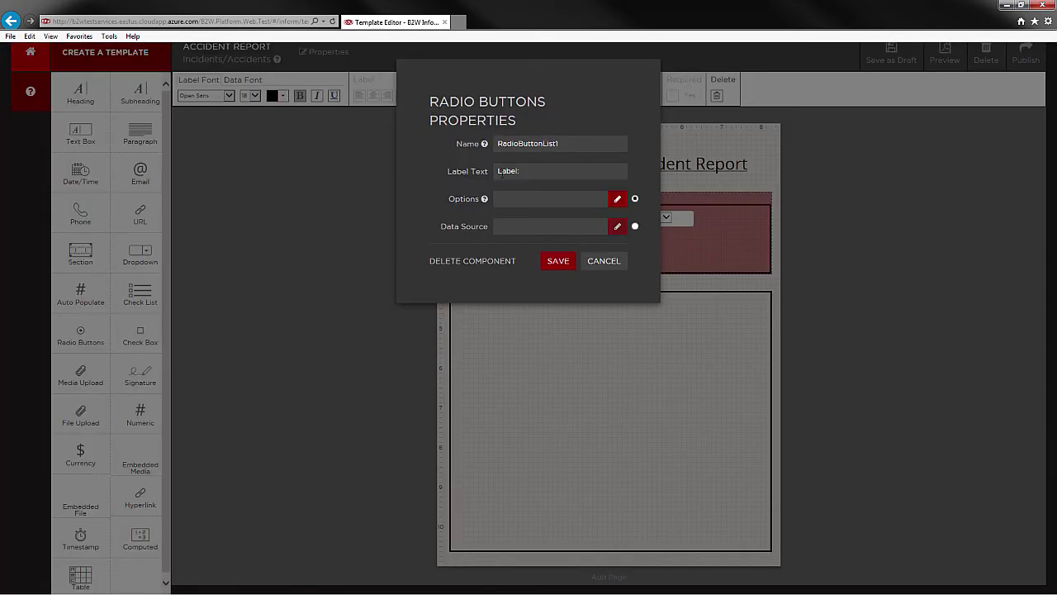
left_click(502, 172)
type("Was")
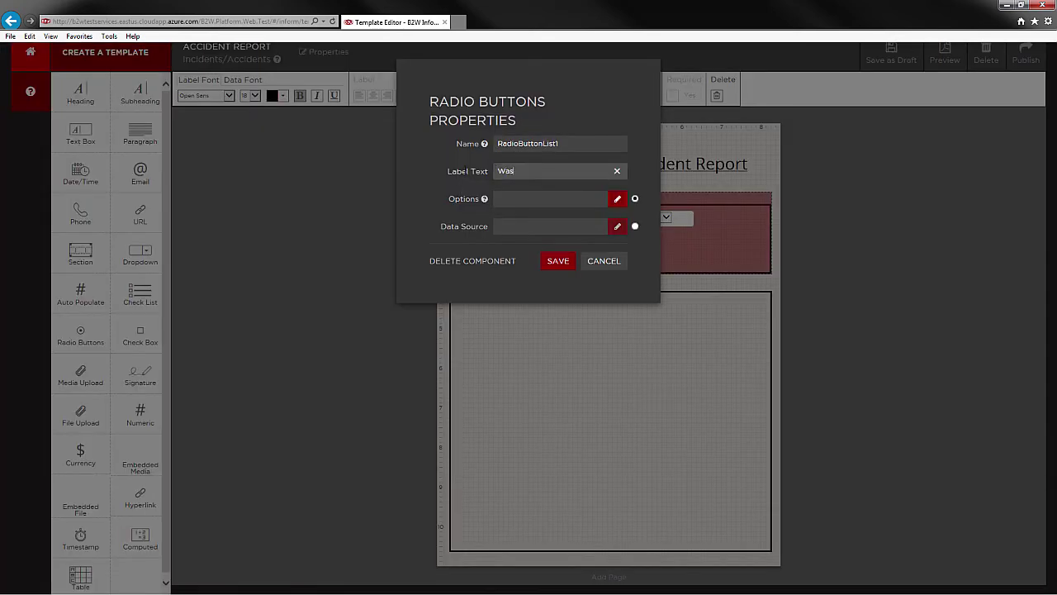
type(" there bodily injury?")
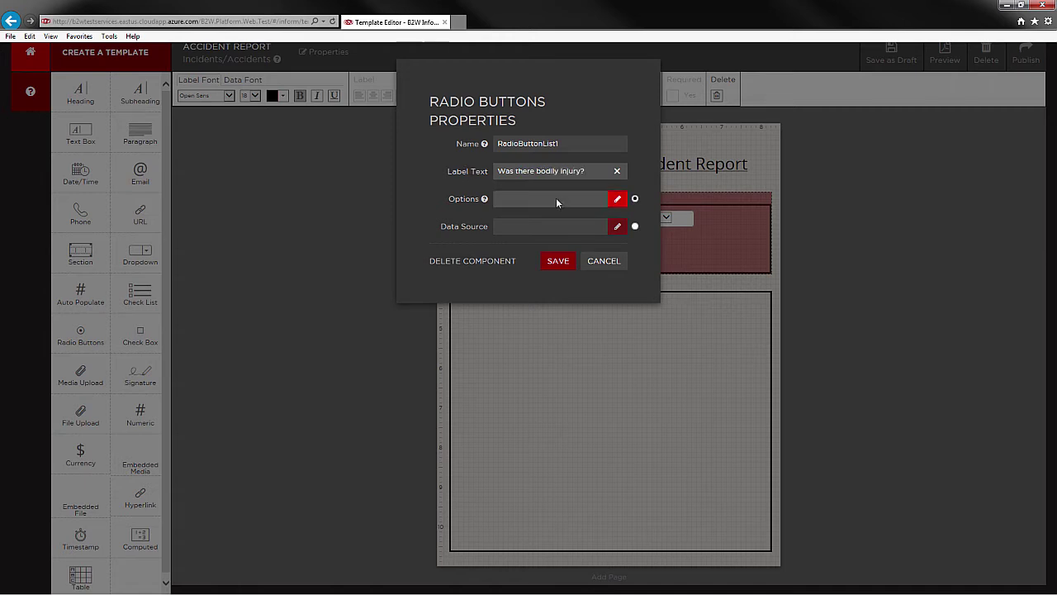
Step: Give the bodily injury question the options "yes" and "no" and save its properties
left_click(616, 202)
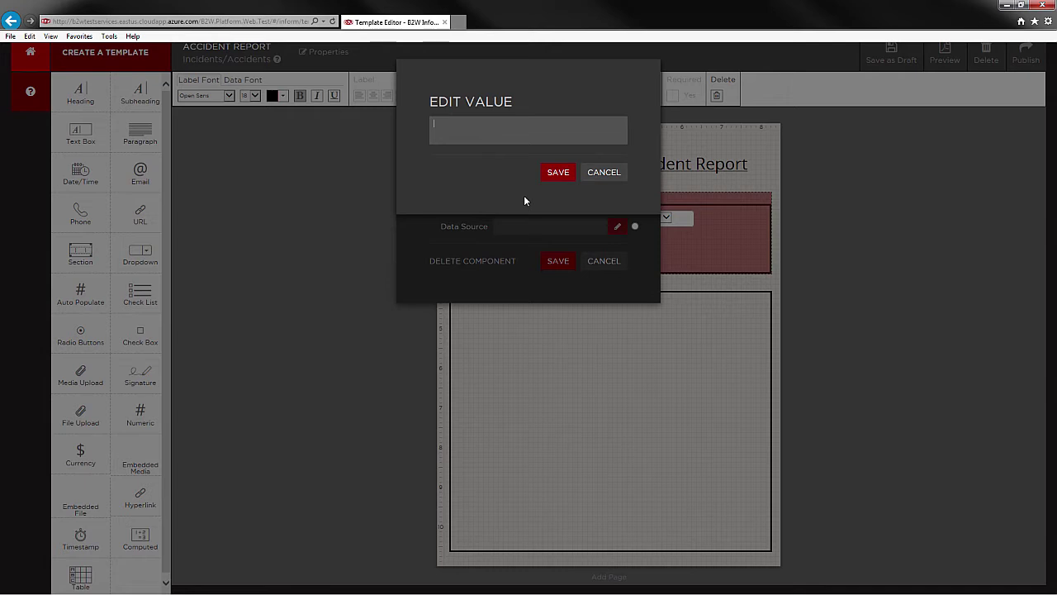
type("yes")
key("Return")
type("no")
left_click(556, 174)
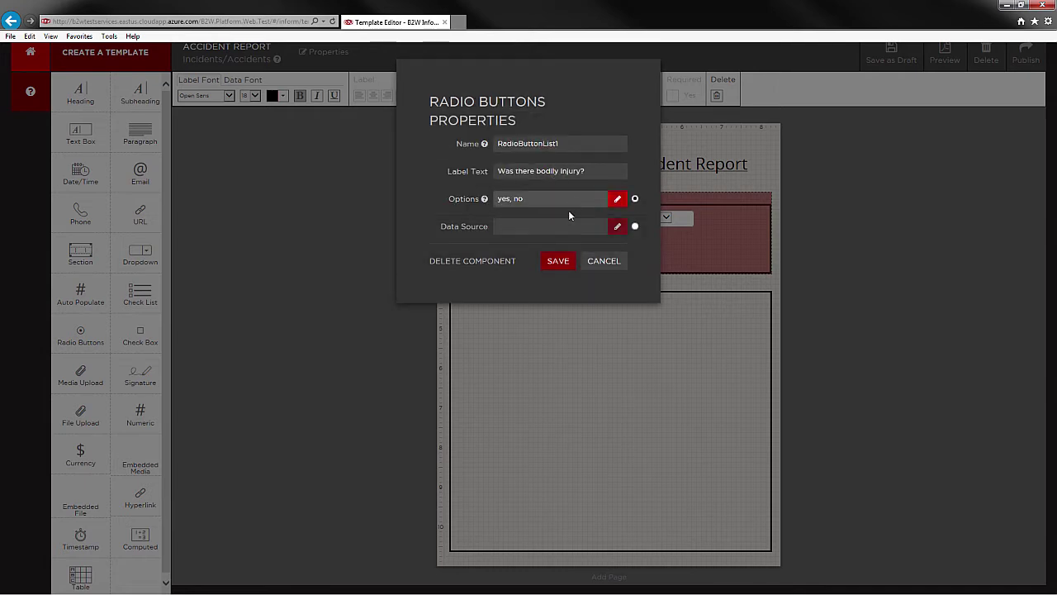
left_click(558, 260)
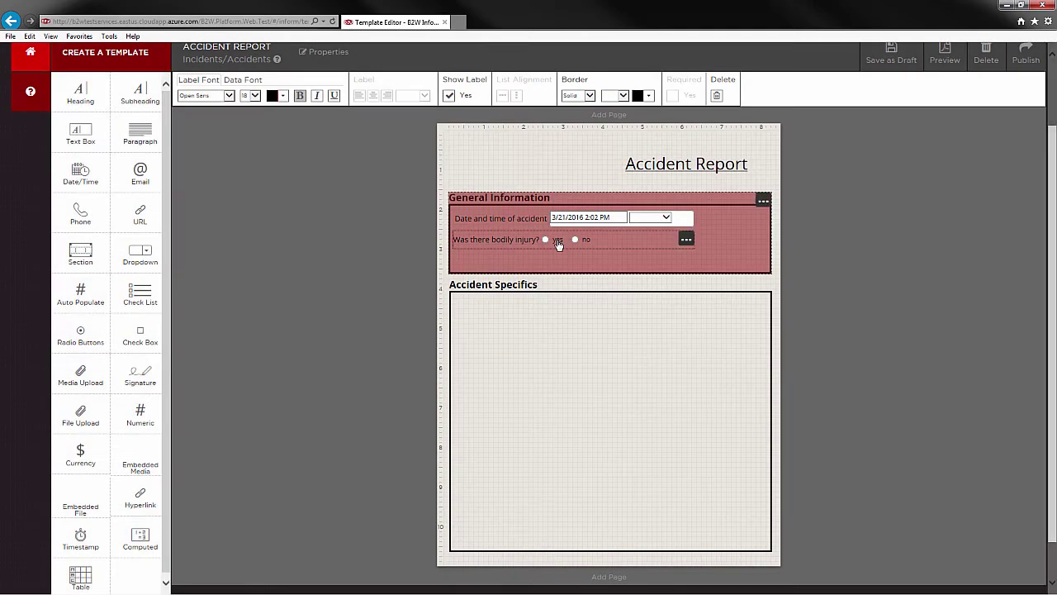
Step: Add a dropdown below the bodily injury question, widen it to match the fields above, and label it "Type of accident"
left_click_drag(135, 252, 515, 262)
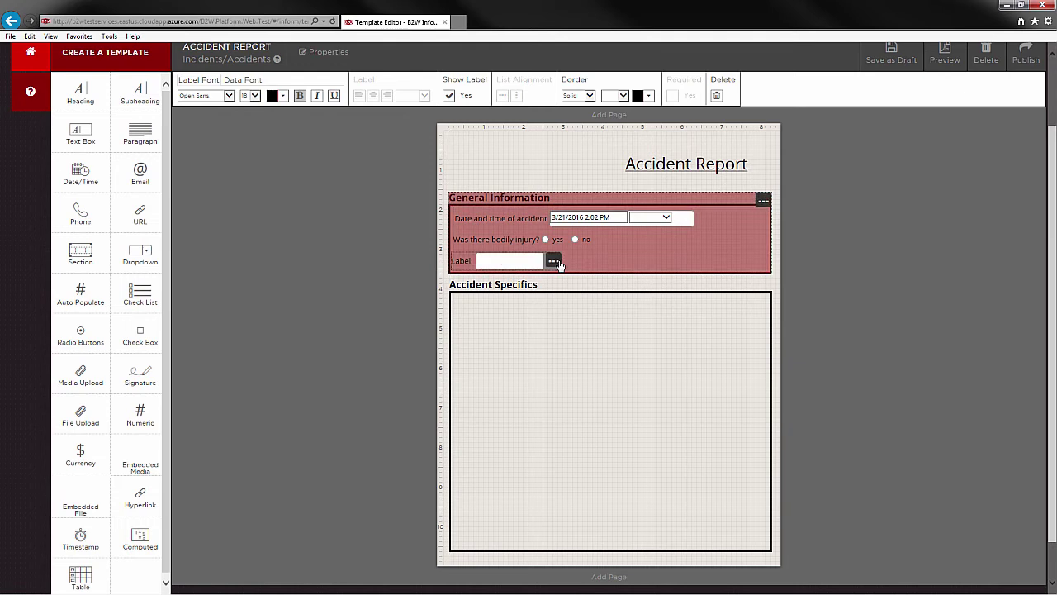
left_click(689, 261)
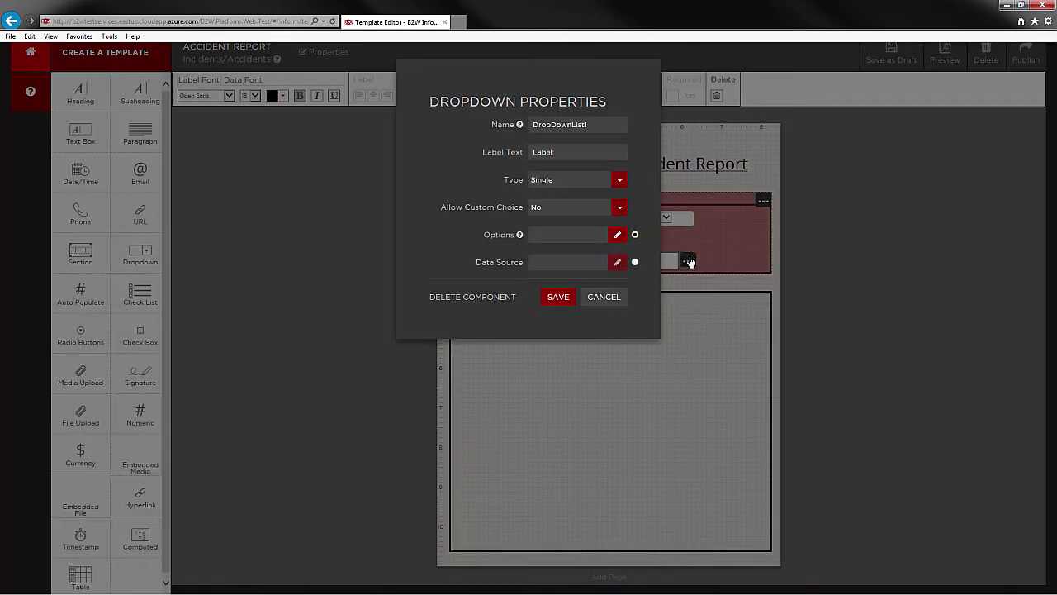
left_click(618, 185)
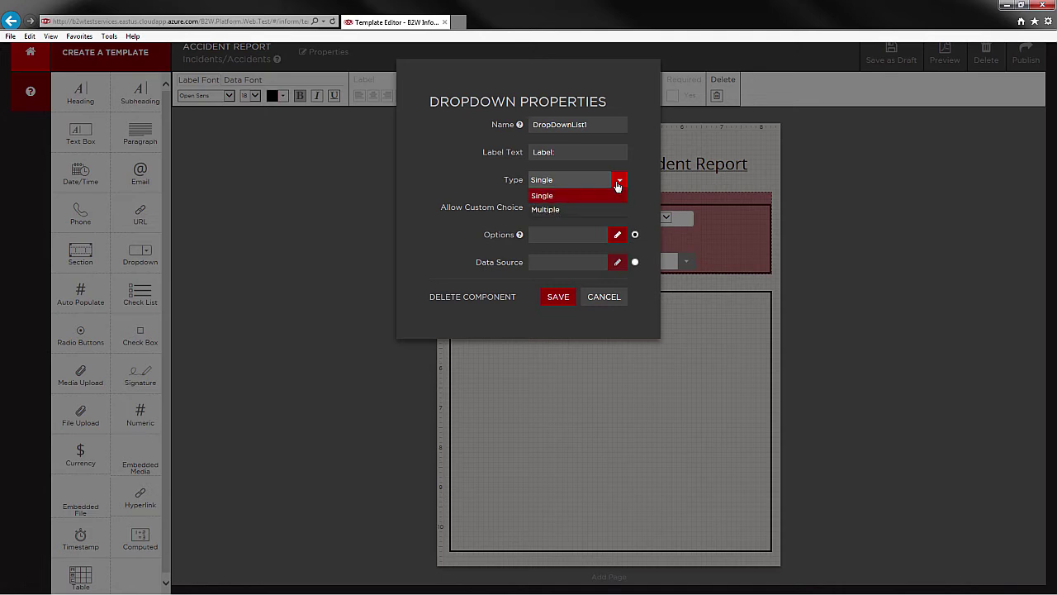
left_click(618, 185)
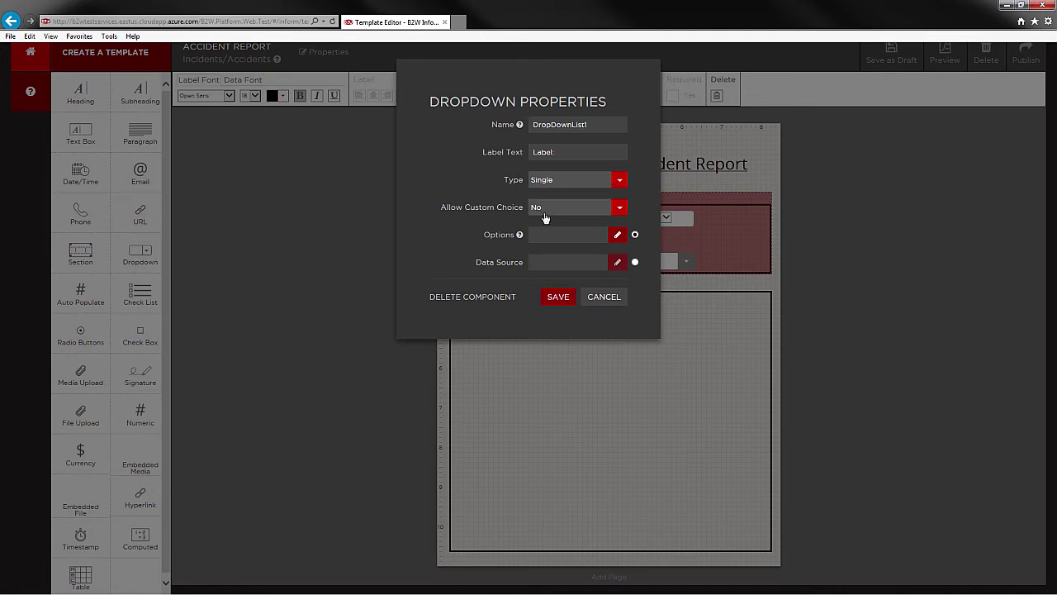
left_click(479, 147)
type("Typ")
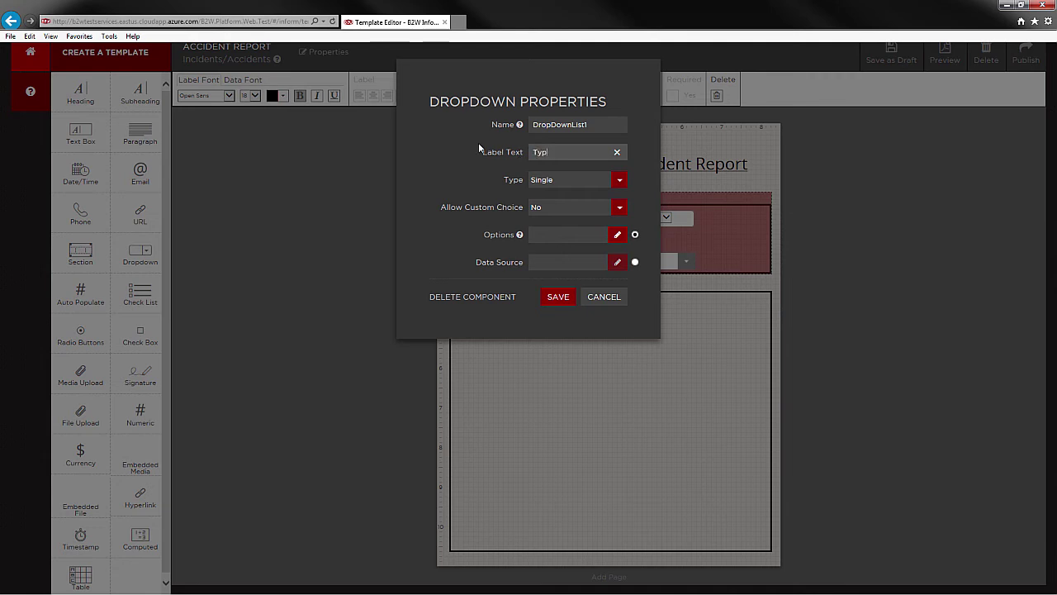
type("e of accident")
Step: Give the accident type dropdown the options "Employee fall", "Vehicle collision", "Utility hit" and "Fire", and save its properties
left_click(616, 237)
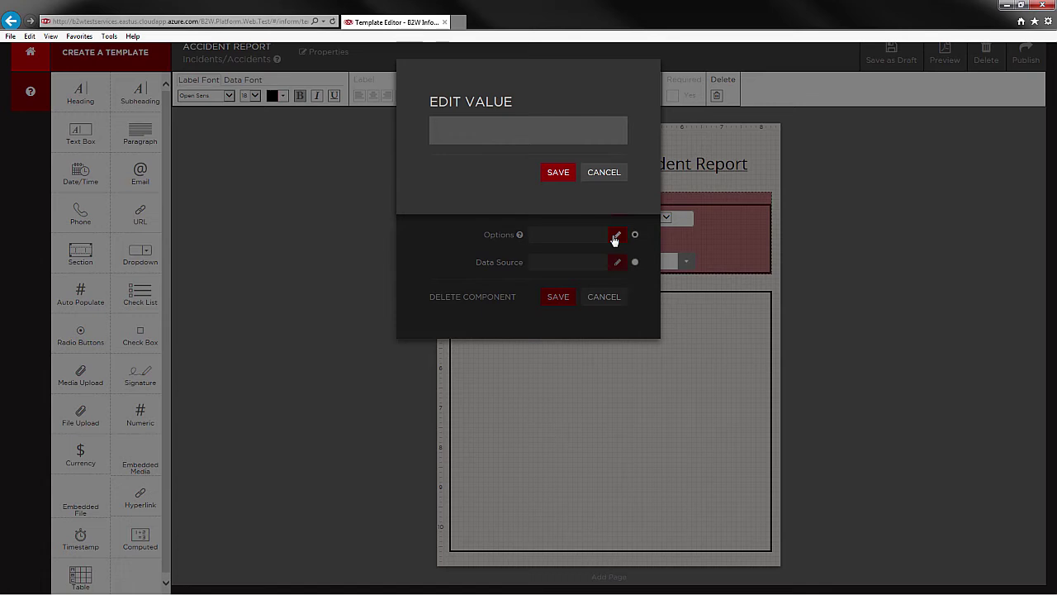
type("Employee")
type(" fall ")
type("Vehicle colli")
type("si")
type("on")
key("Return")
type("Utili")
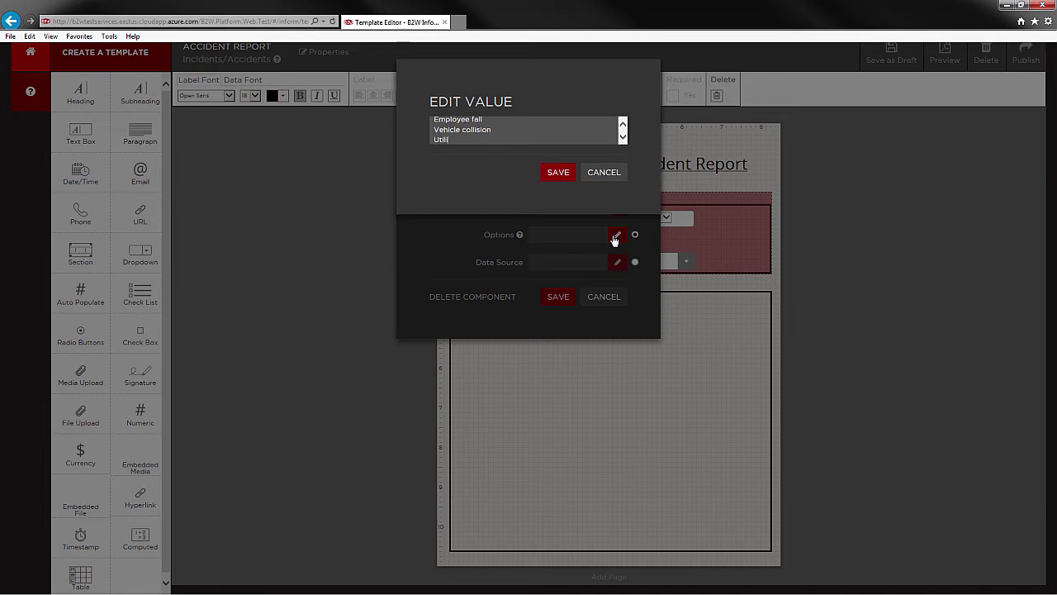
type("ty hit")
key("Return")
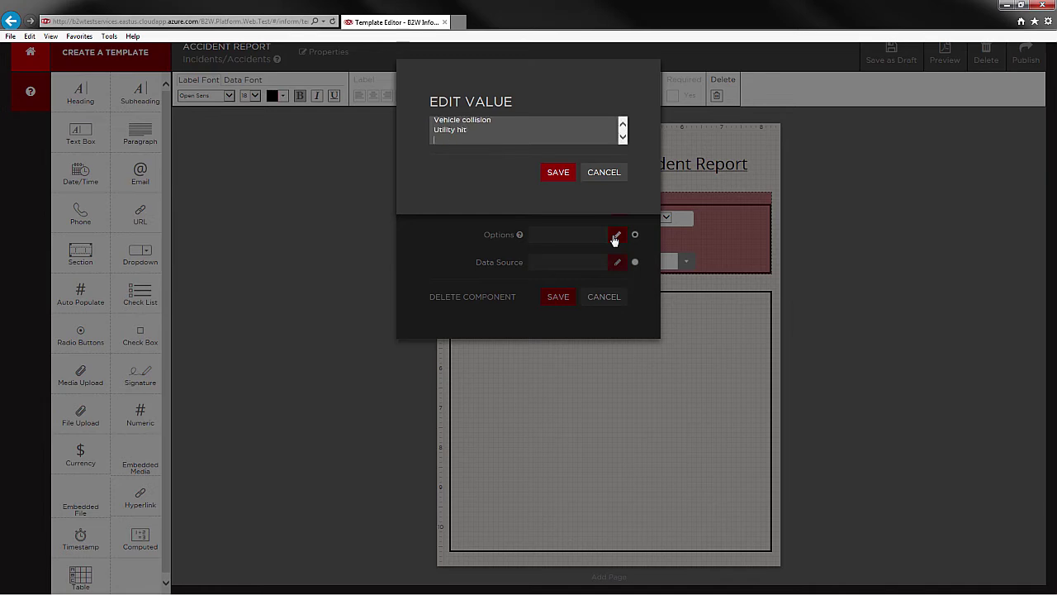
type("Fire")
left_click(553, 172)
left_click(553, 299)
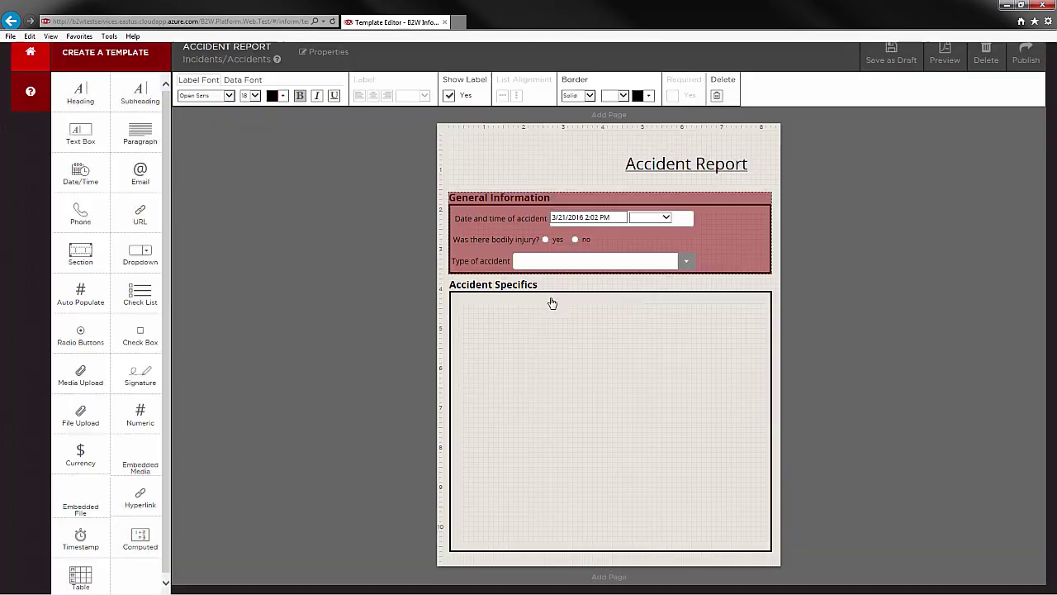
Step: Make the Type of accident dropdown a required field, clear that requirement again, and deselect the field
left_click(489, 261)
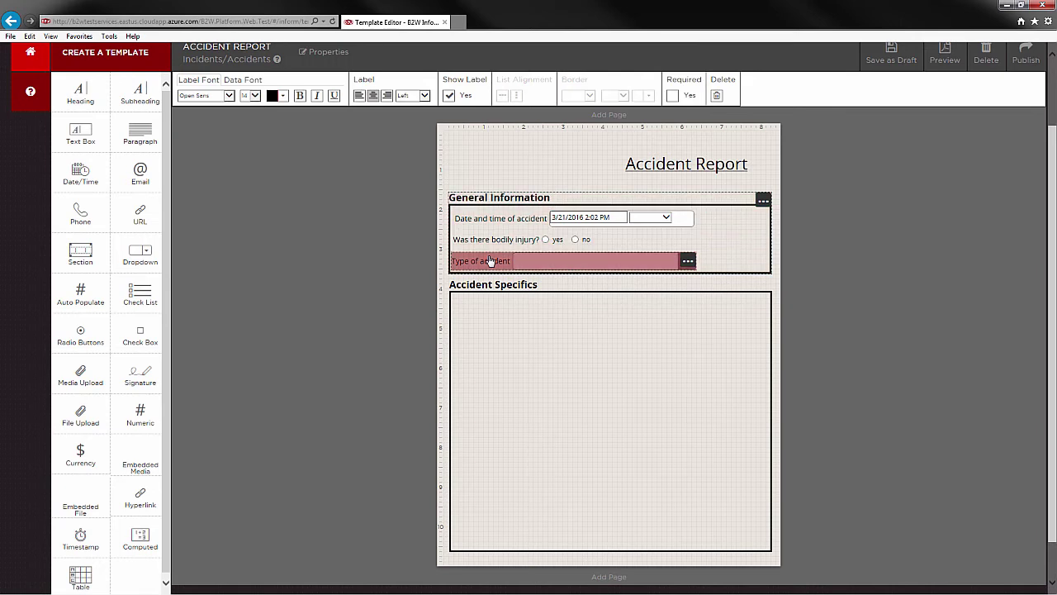
left_click(671, 95)
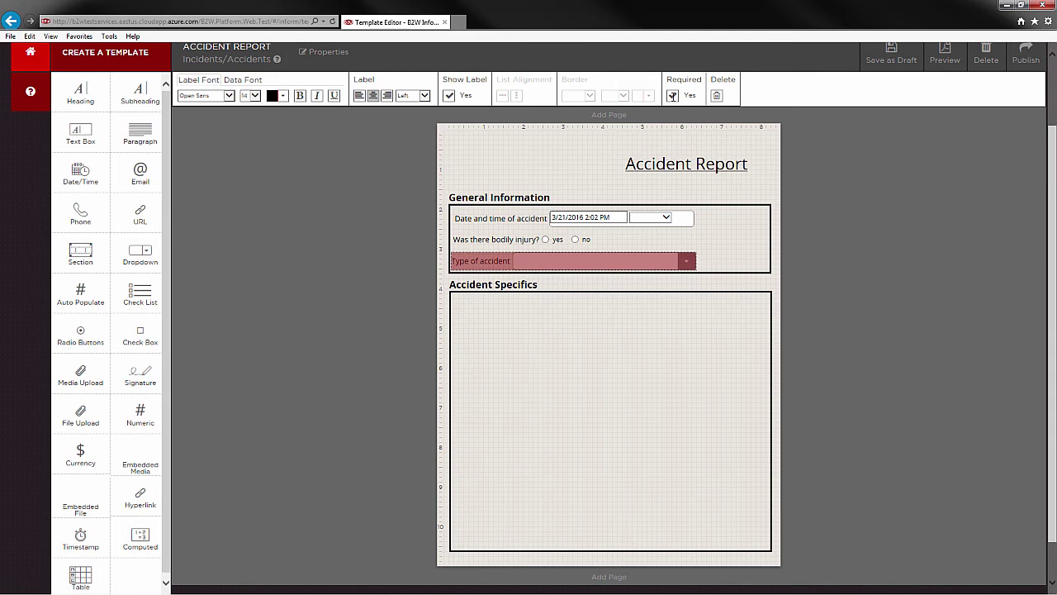
left_click(671, 96)
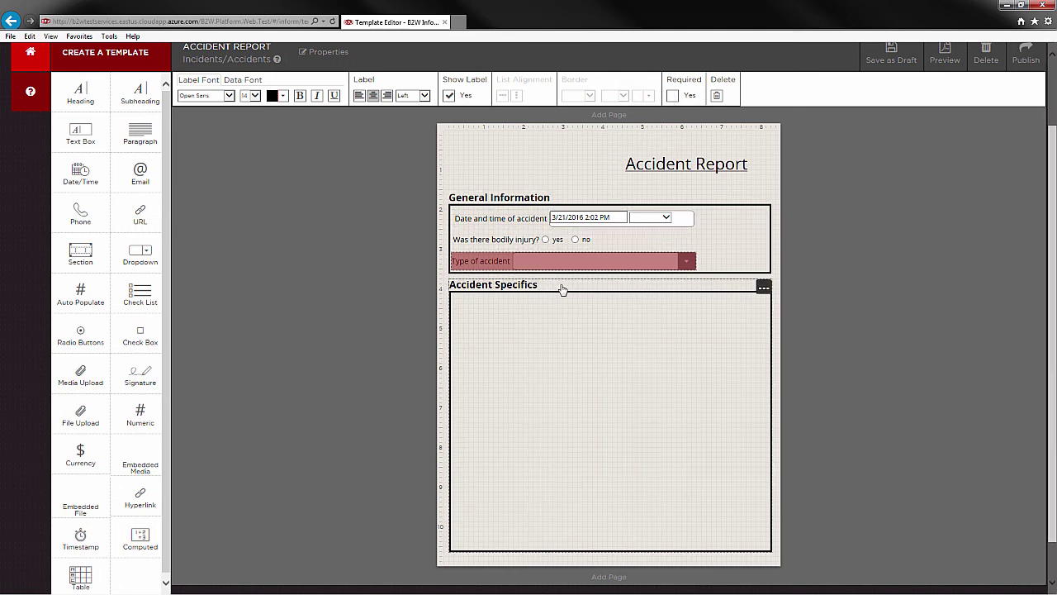
left_click(578, 190)
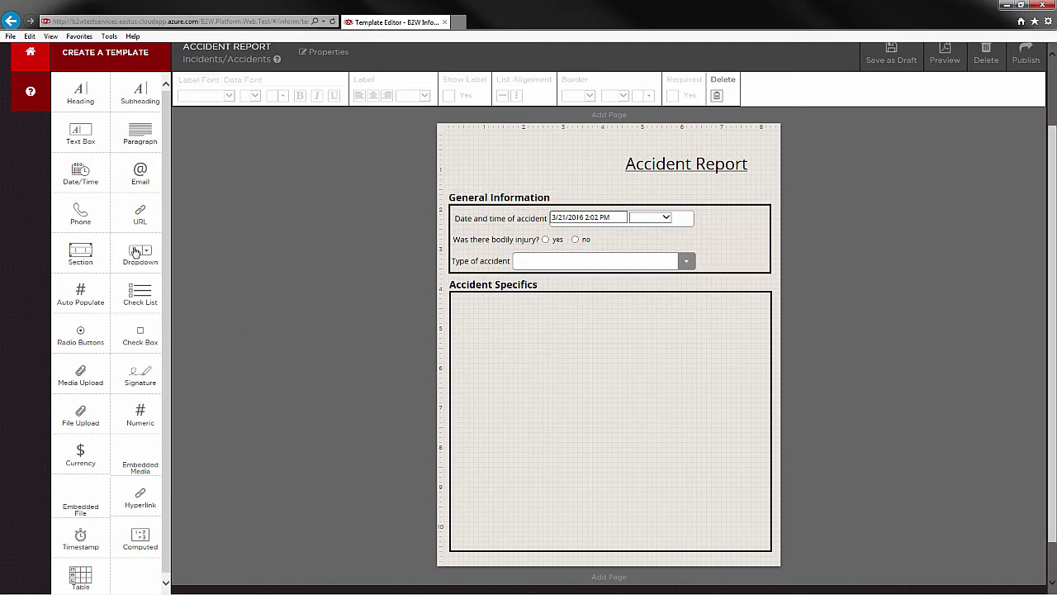
Step: Add a wide dropdown at the start of the Accident Specifics section and set its label to "Job"
left_click_drag(136, 252, 685, 314)
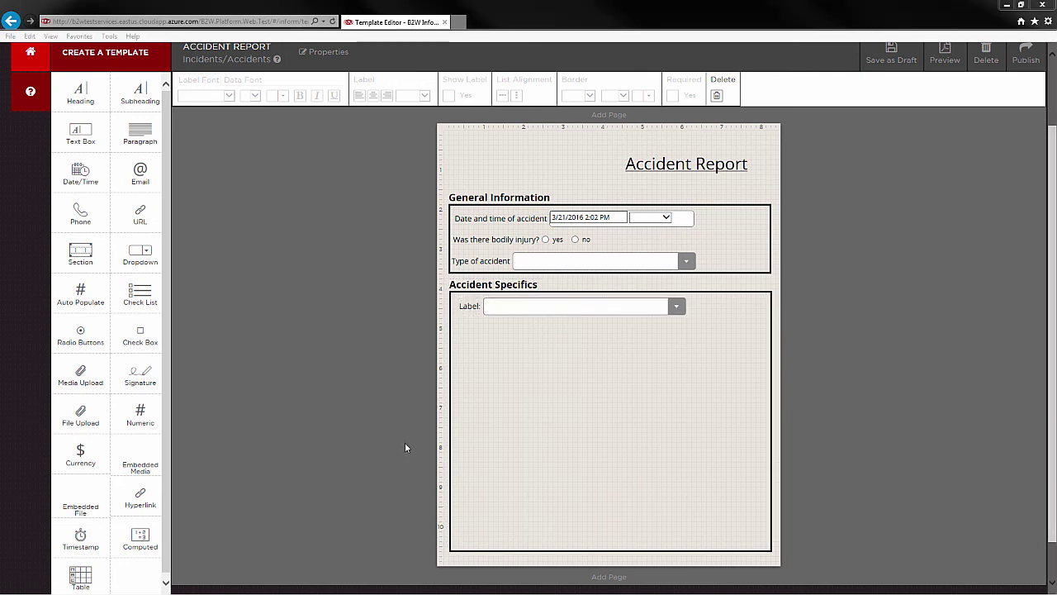
left_click(678, 307)
left_click(677, 307)
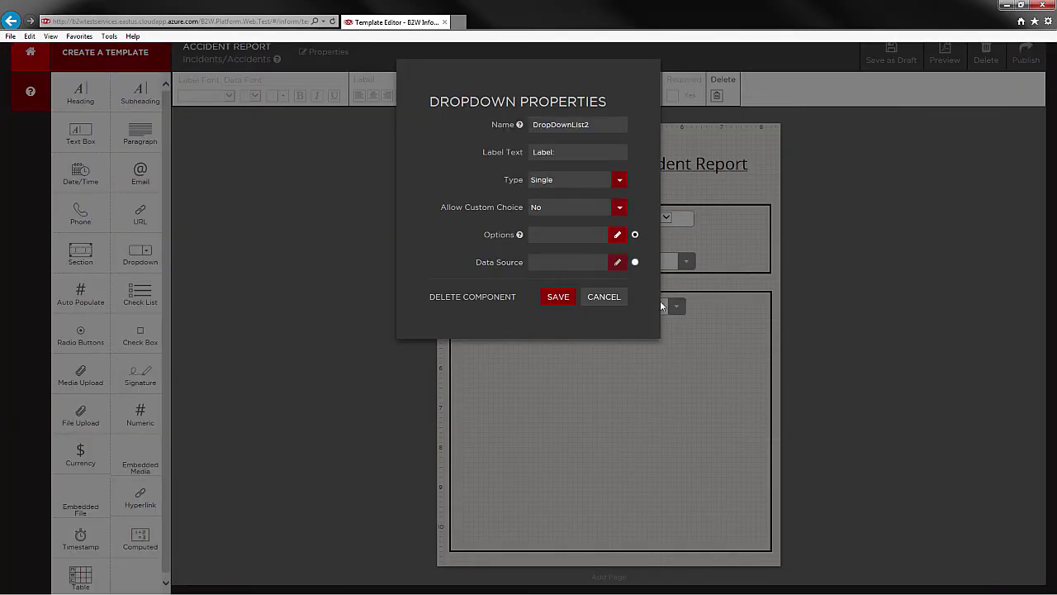
double_click(543, 152)
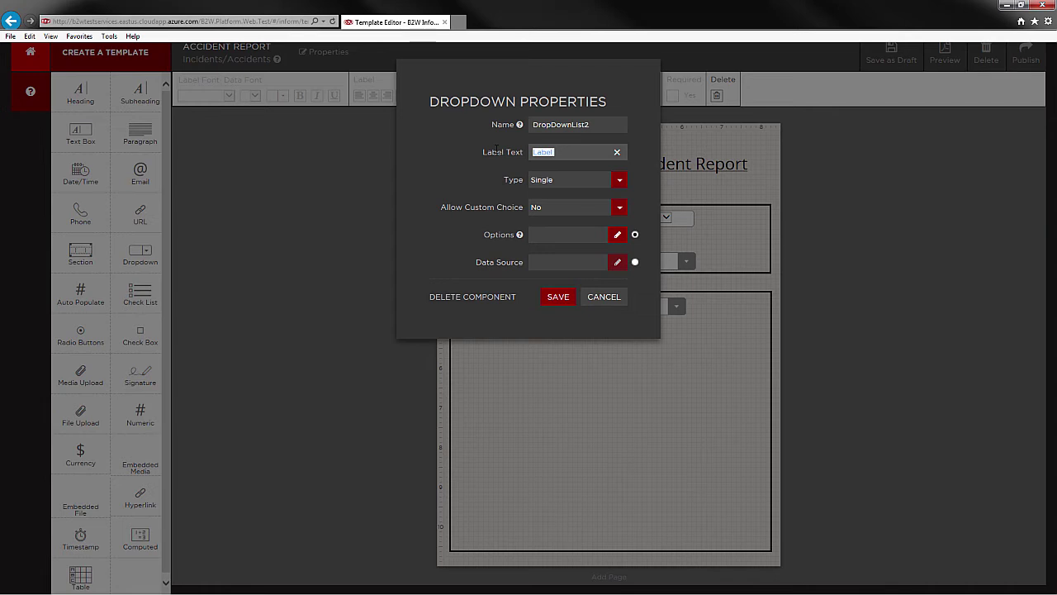
type("Job")
left_click(484, 178)
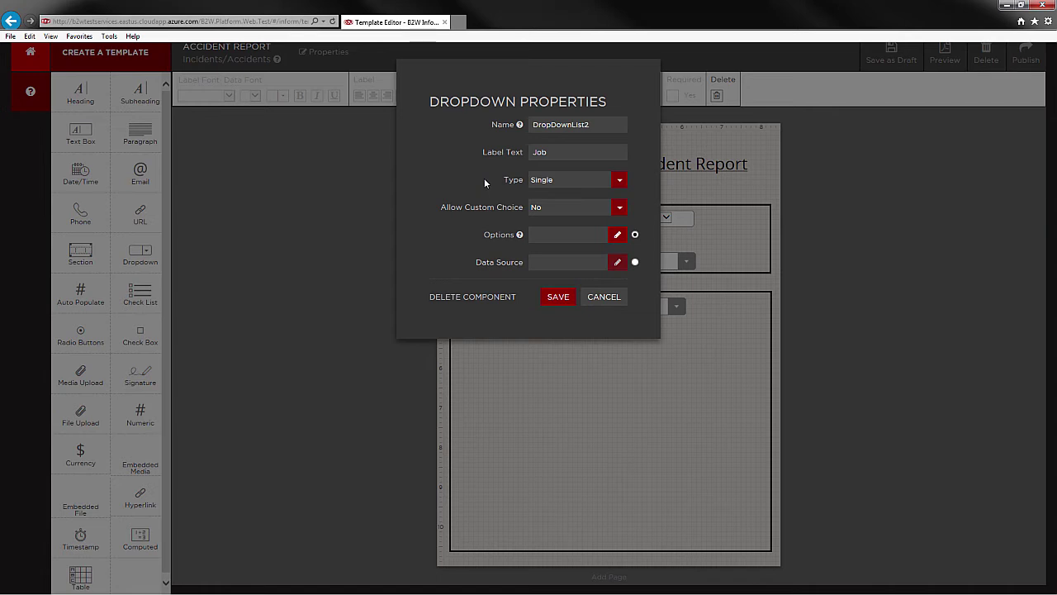
Step: Have the Job dropdown draw its choices from the B2W Ops data source, with Job as the record type
left_click(636, 236)
left_click(635, 263)
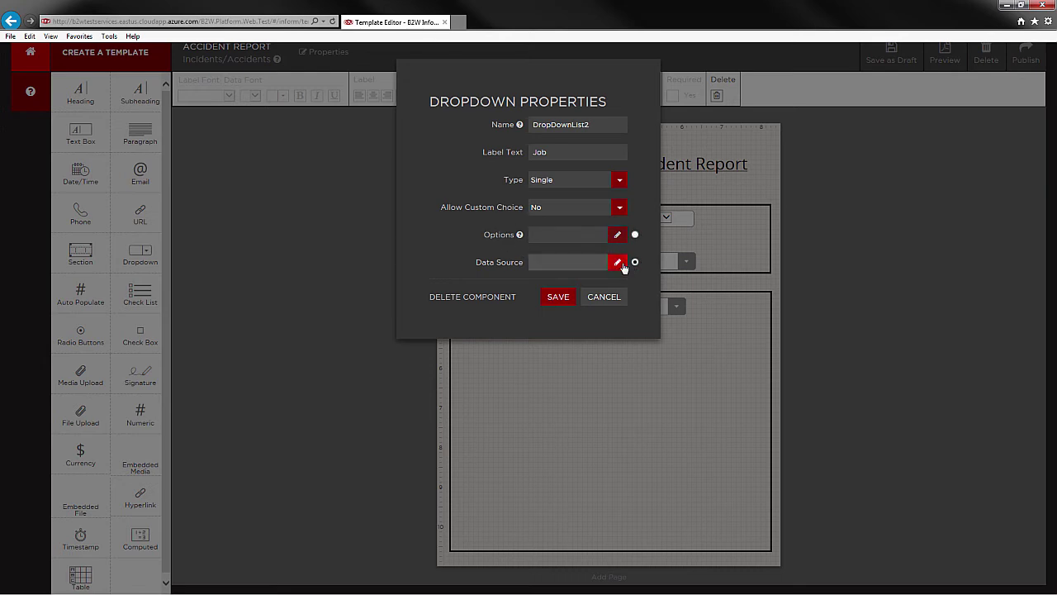
left_click(619, 264)
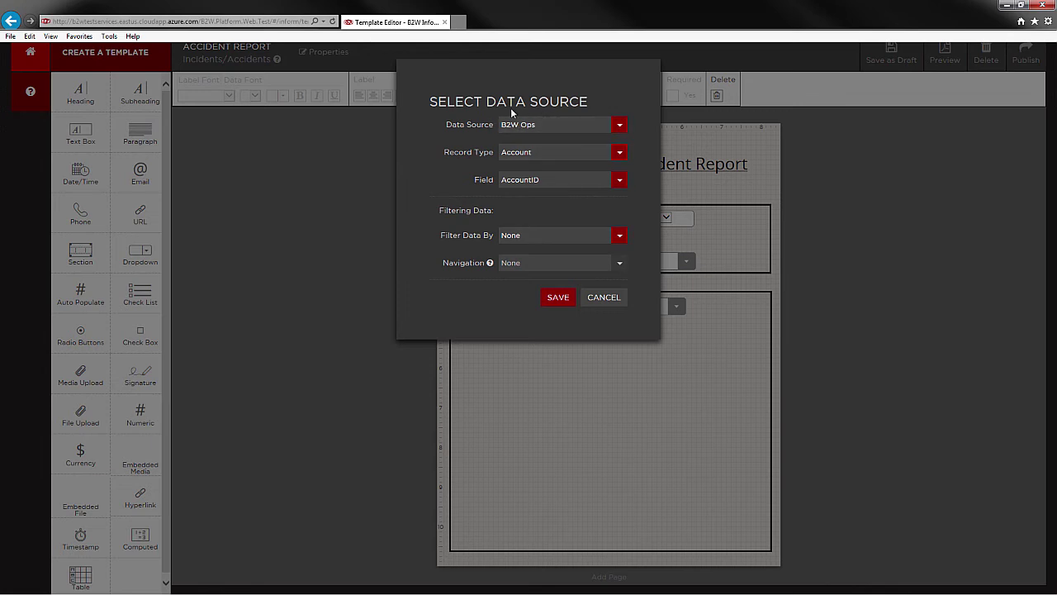
left_click(620, 155)
left_click_drag(622, 182, 623, 219)
left_click(529, 166)
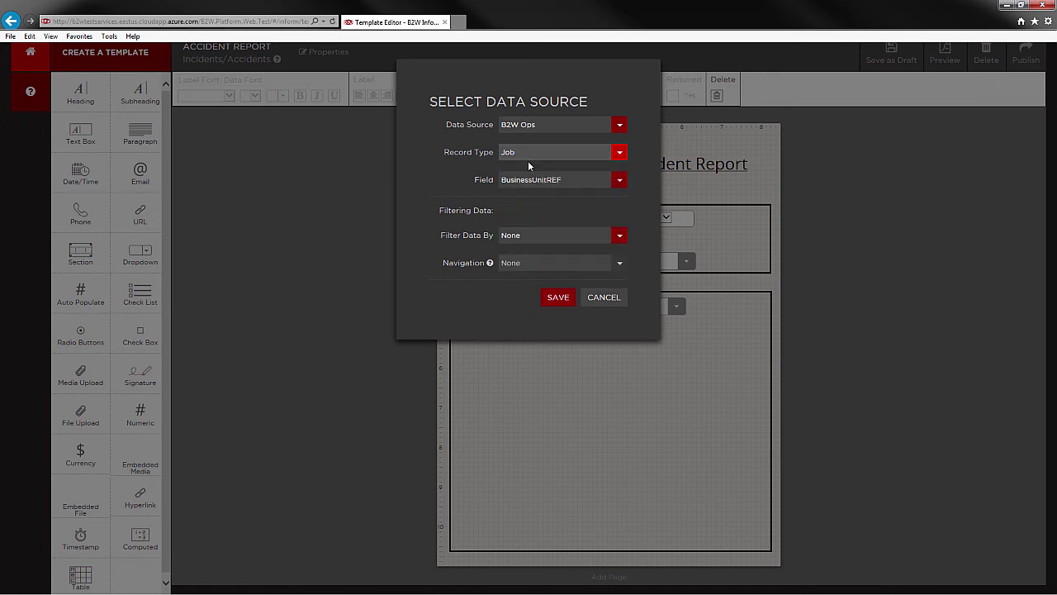
Step: Choose ProjectName as the Job dropdown's source field and save the data source and dropdown properties
left_click(620, 181)
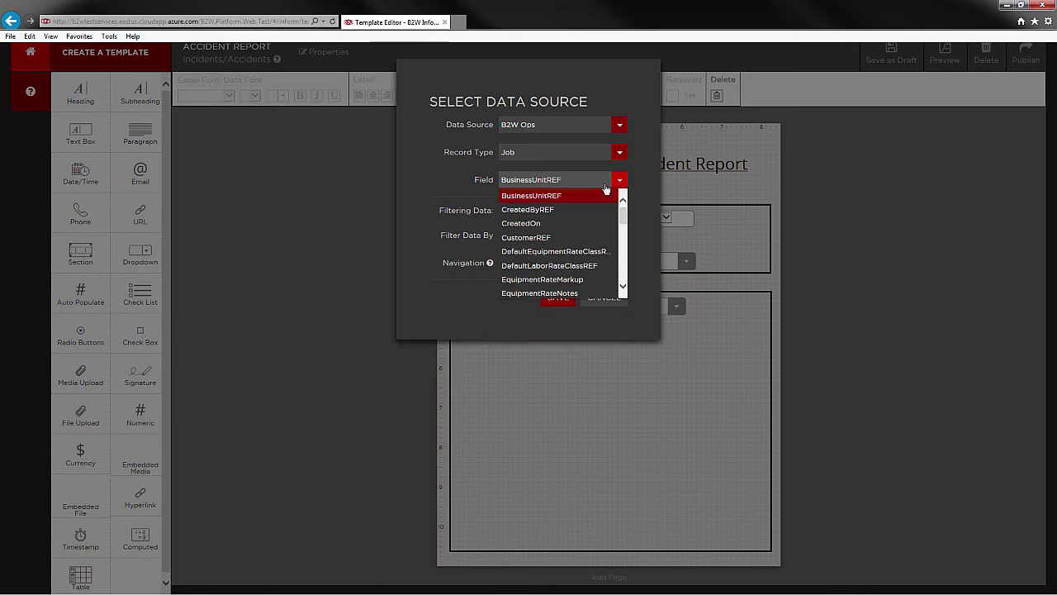
scroll(565, 226, "down", 3)
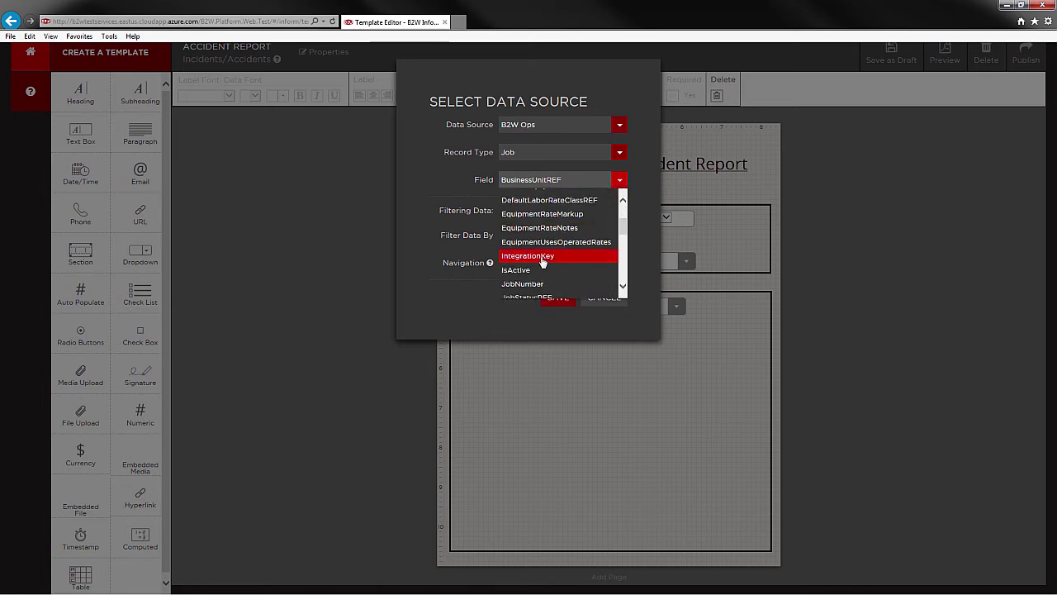
scroll(542, 262, "down", 4)
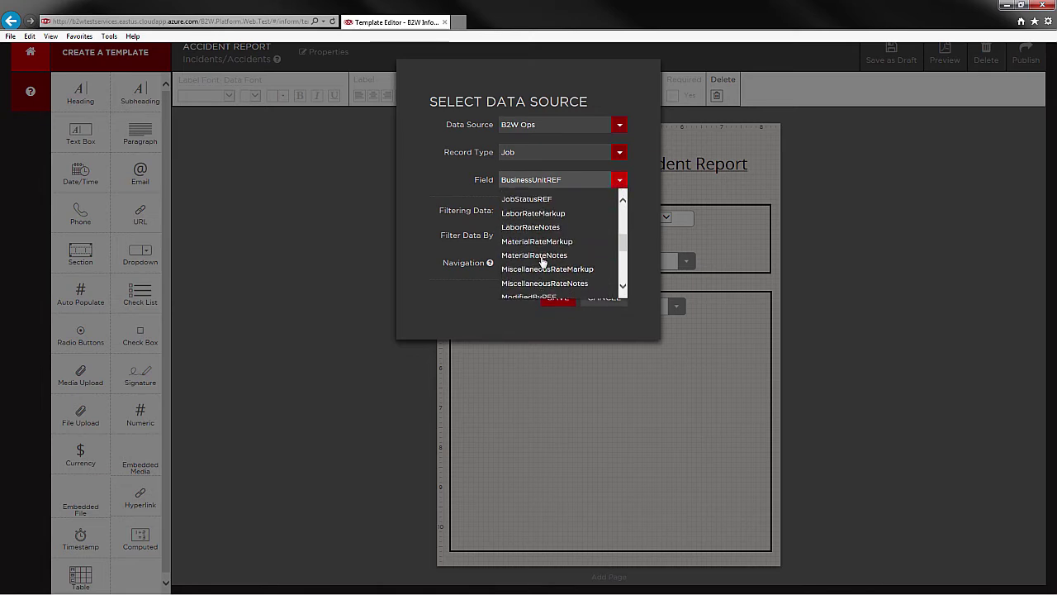
scroll(541, 262, "down", 3)
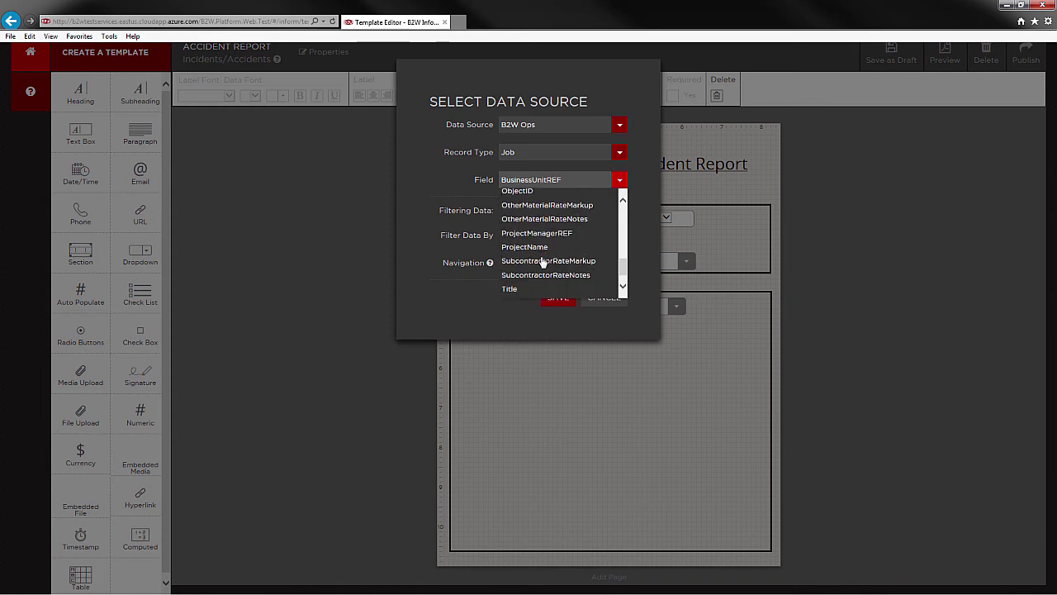
left_click(517, 233)
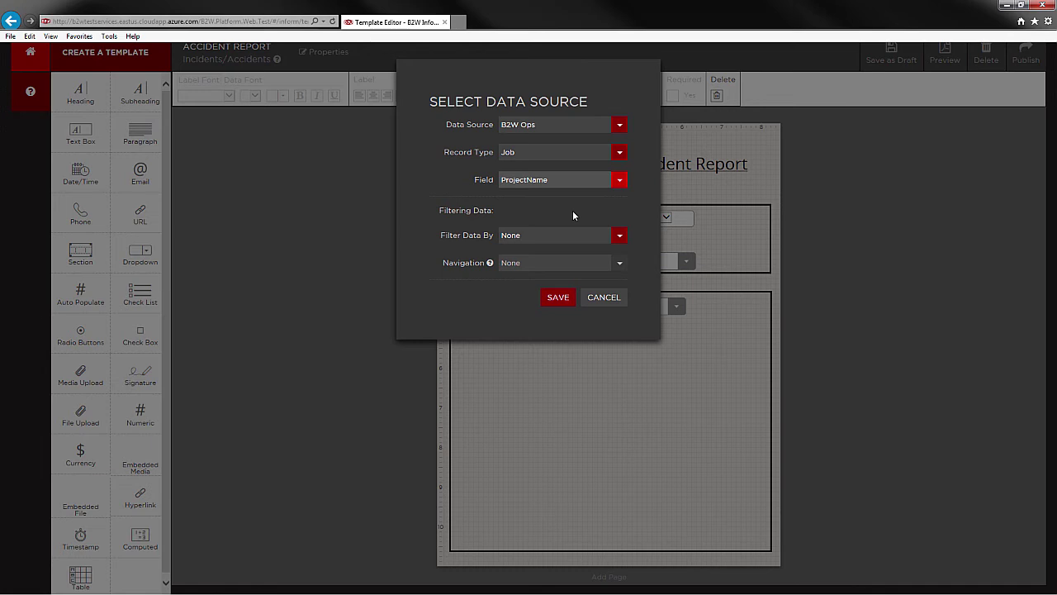
left_click(560, 300)
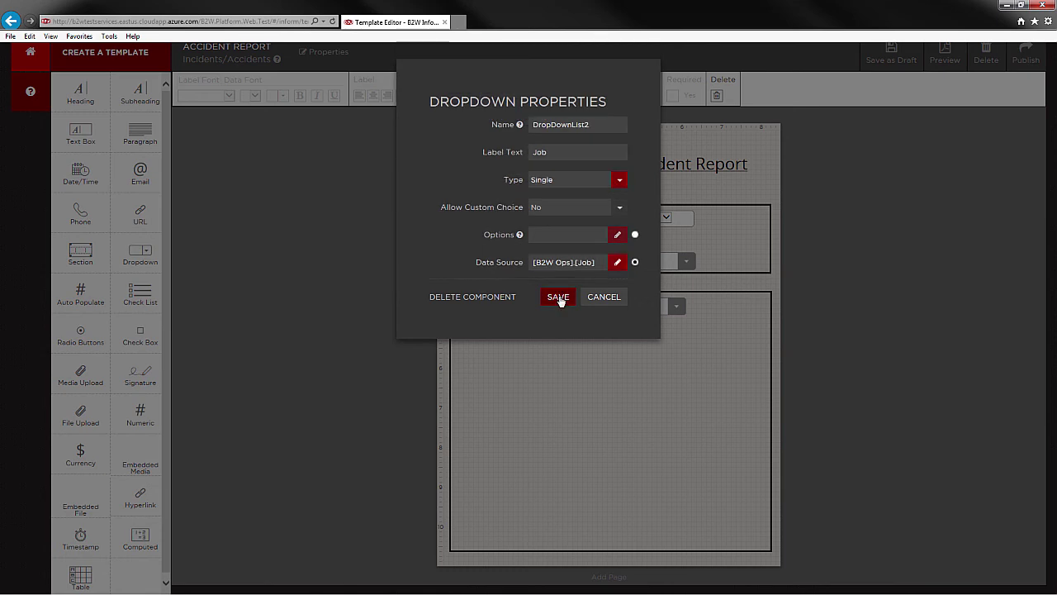
left_click(559, 300)
Step: Nudge the bodily injury question and the Type of accident dropdown to line up with the accident date field
mouse_move(578, 314)
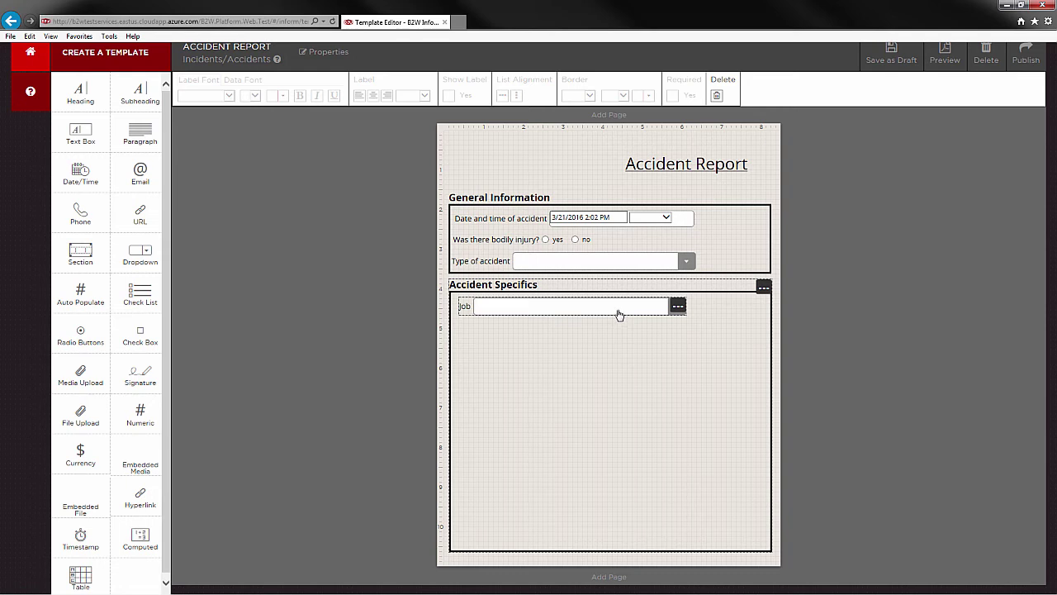
left_click(488, 245)
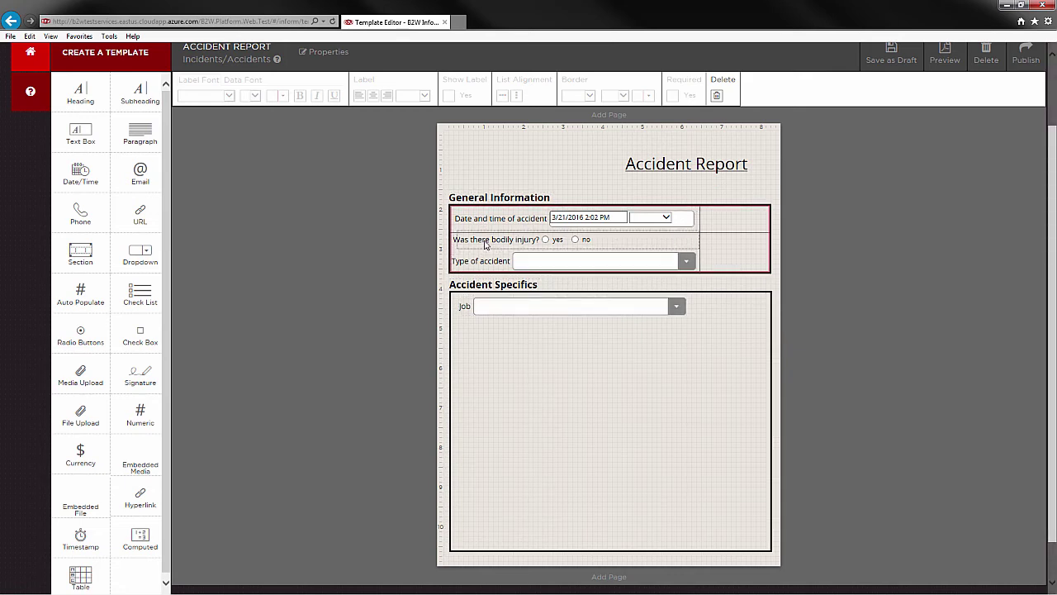
left_click(487, 242)
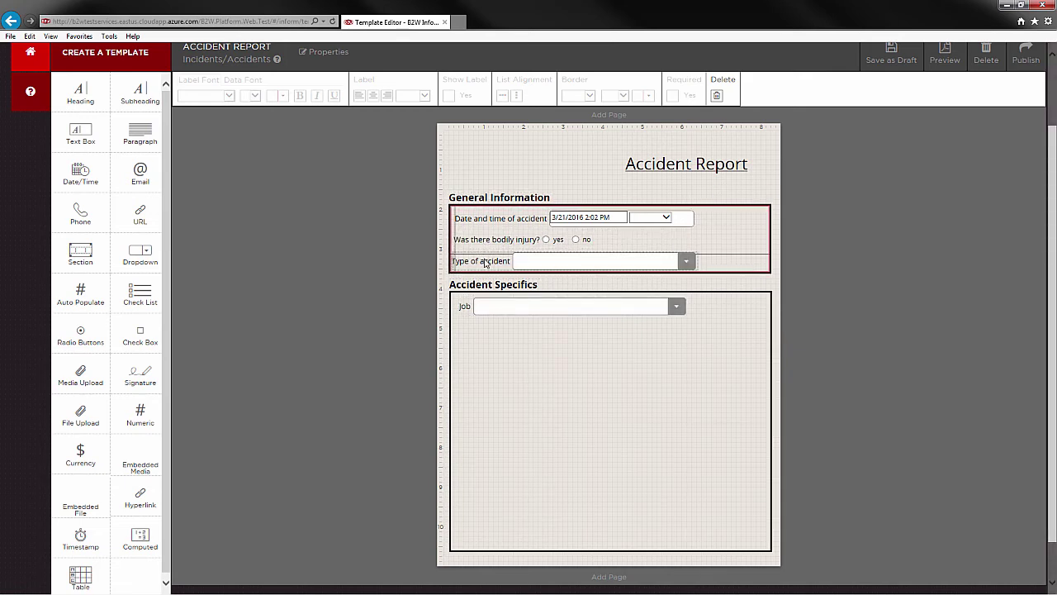
left_click(534, 355)
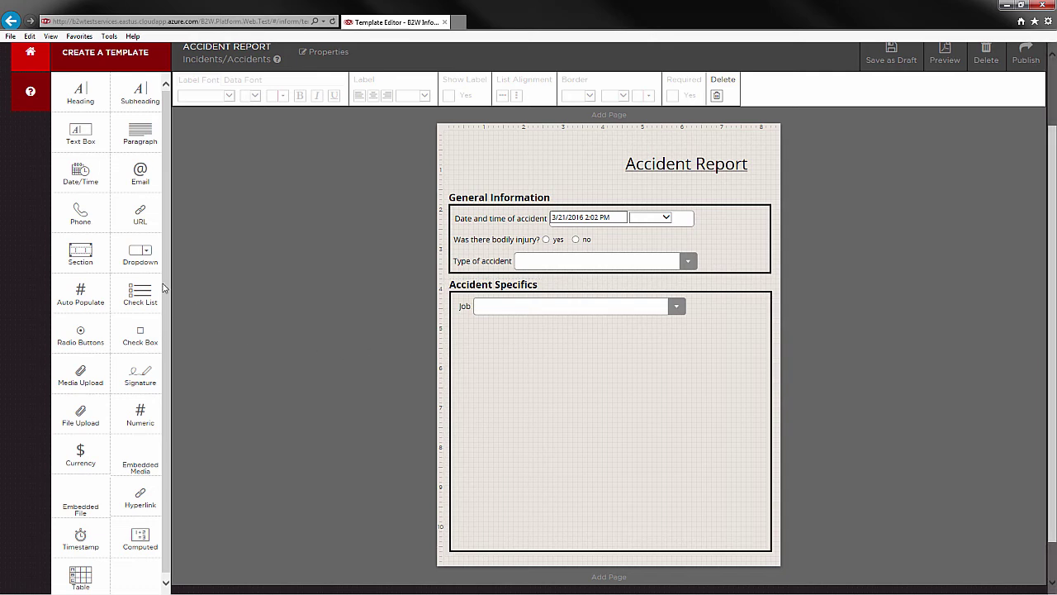
Step: Add a wide dropdown below Job in the Accident Specifics section and label it "Employee injured"
left_click_drag(140, 255, 684, 336)
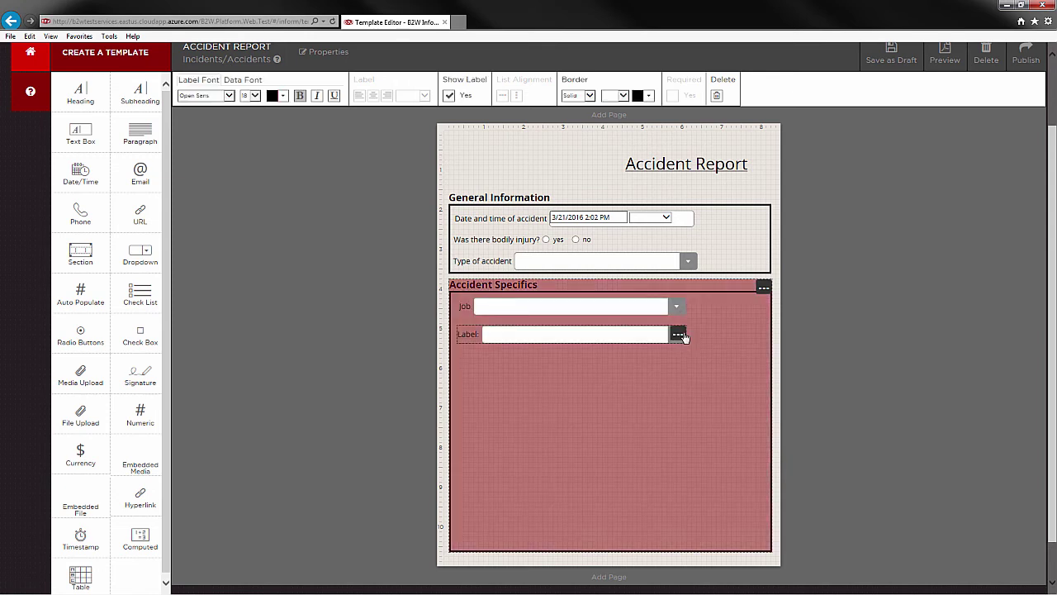
left_click(677, 334)
double_click(543, 152)
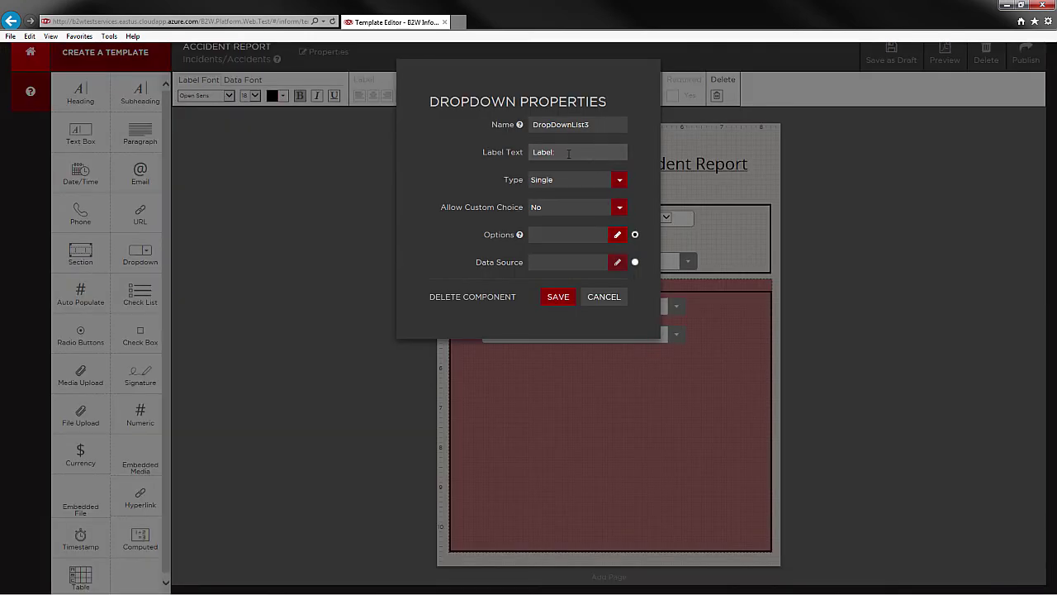
type("Employee injured")
Step: Have the Employee injured dropdown use the B2W Ops data source with record type Employee and field DisplayName, and save its properties
left_click(635, 262)
left_click(618, 262)
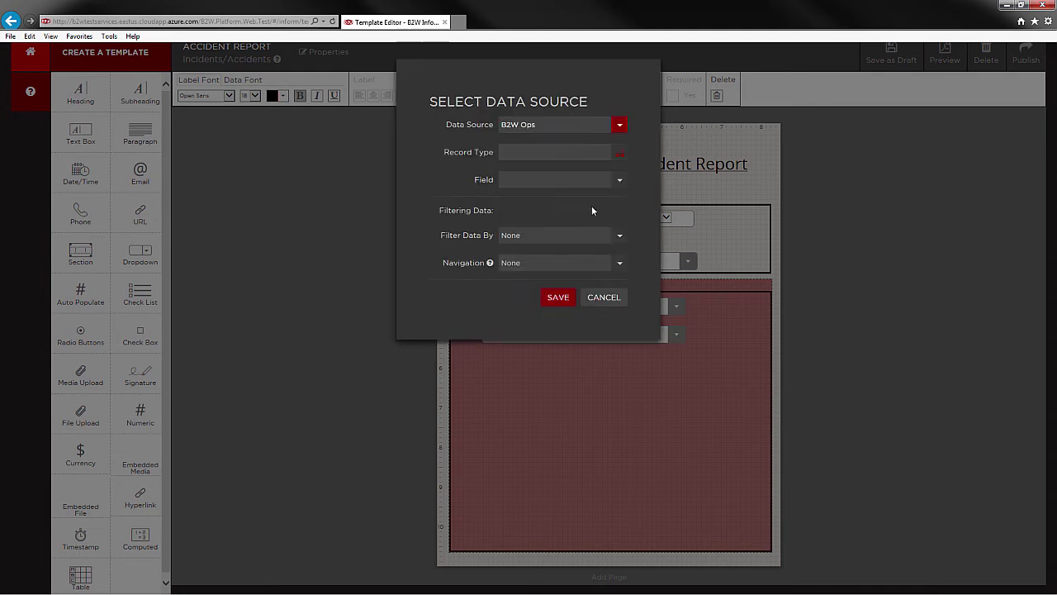
left_click(621, 155)
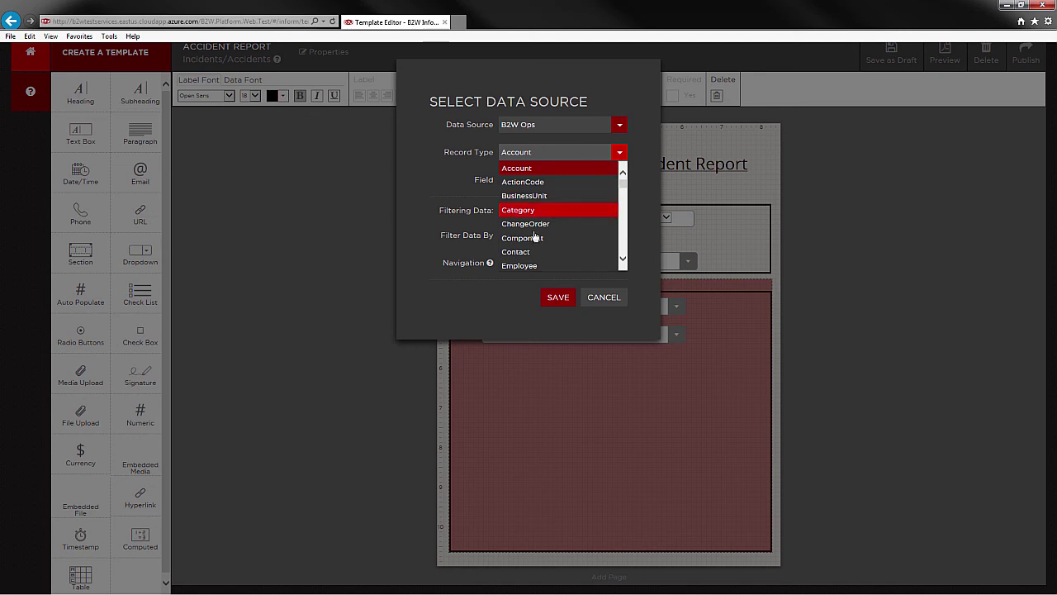
left_click(524, 263)
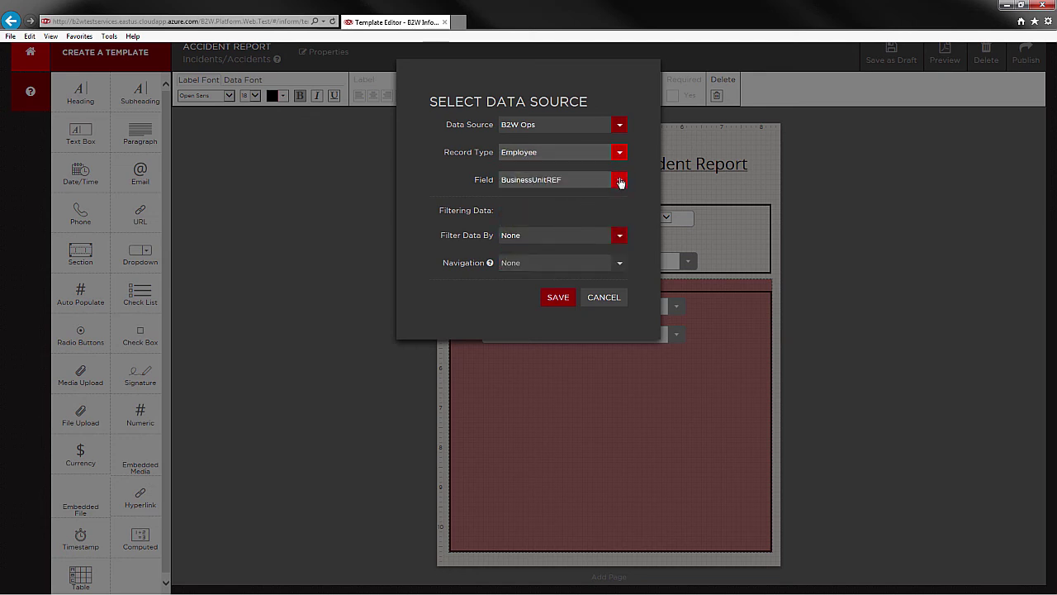
left_click(619, 179)
left_click(541, 266)
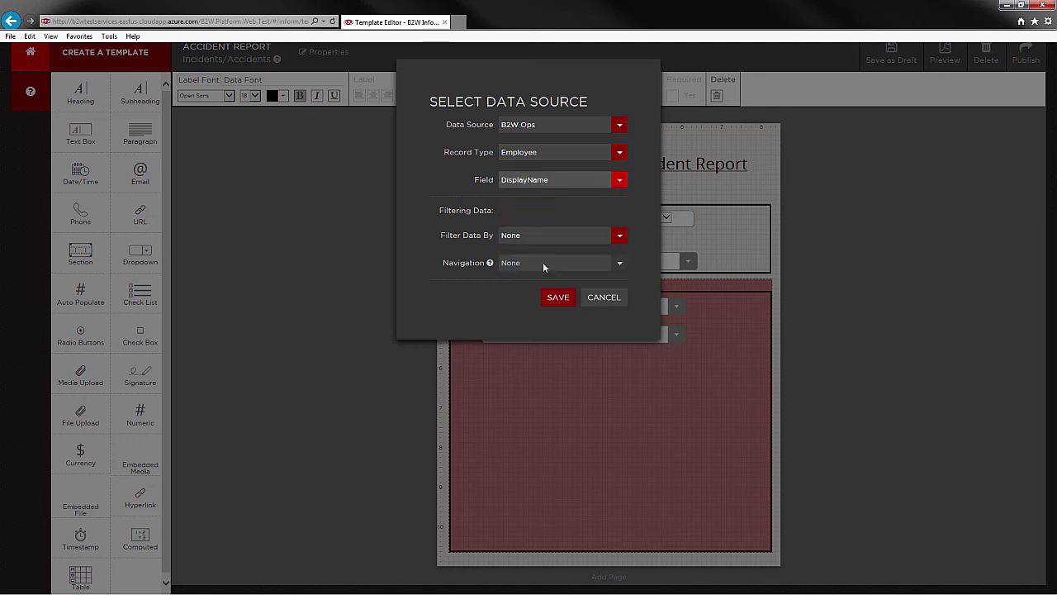
left_click(559, 299)
left_click(557, 298)
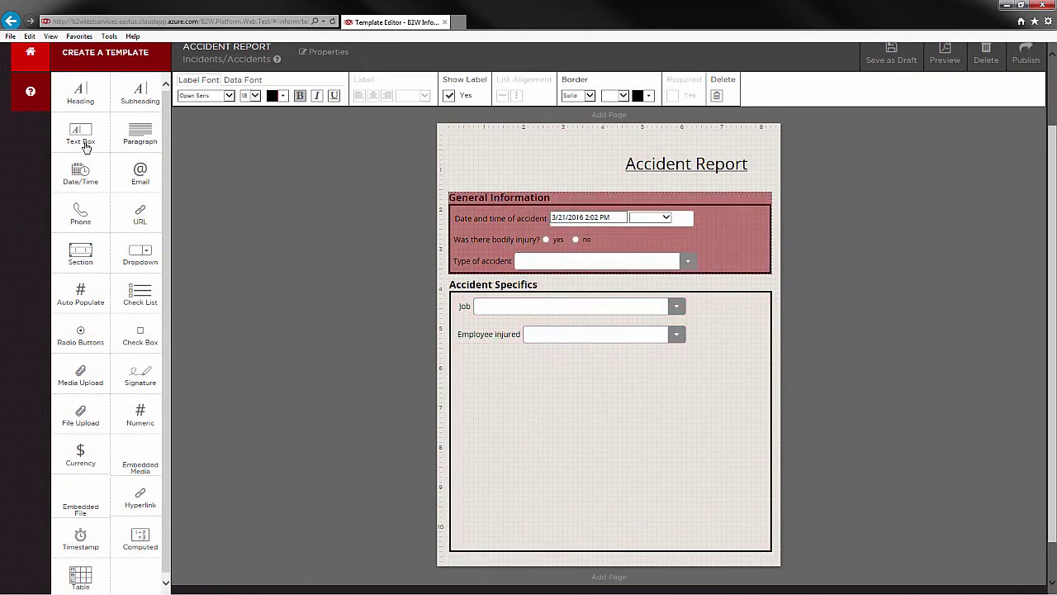
Step: Add a multiple-line text box below Employee injured and label it "Brief description of accident"
left_click_drag(84, 137, 508, 363)
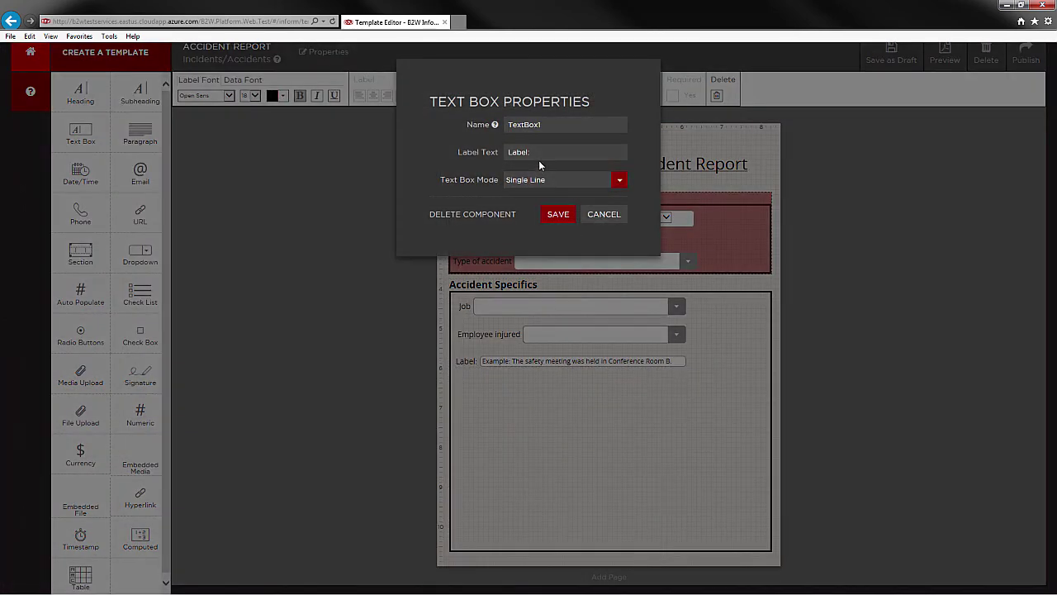
left_click(538, 155)
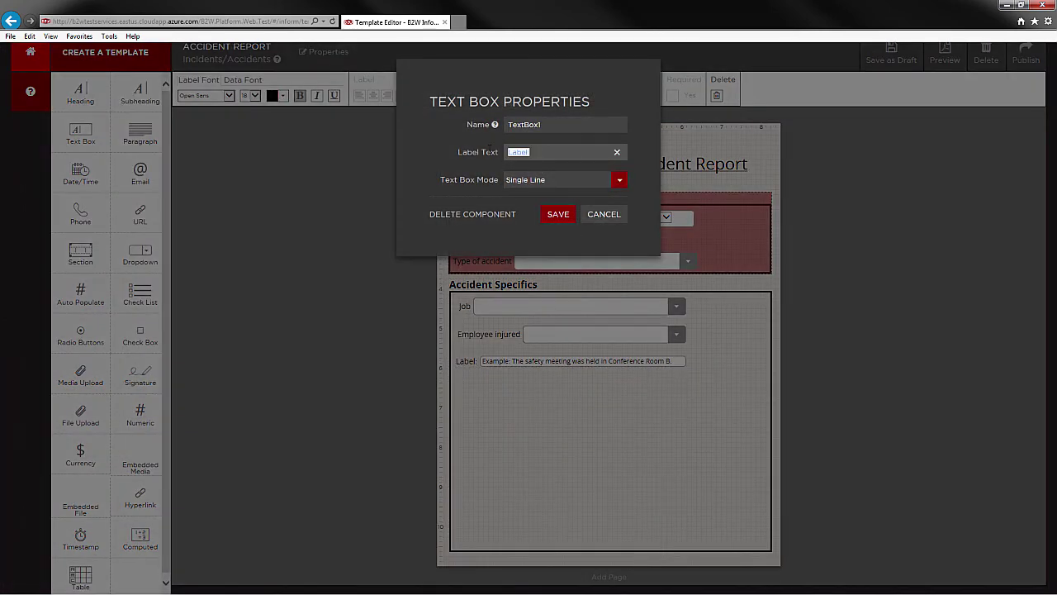
type("Brief description of accident")
left_click(619, 179)
left_click(563, 210)
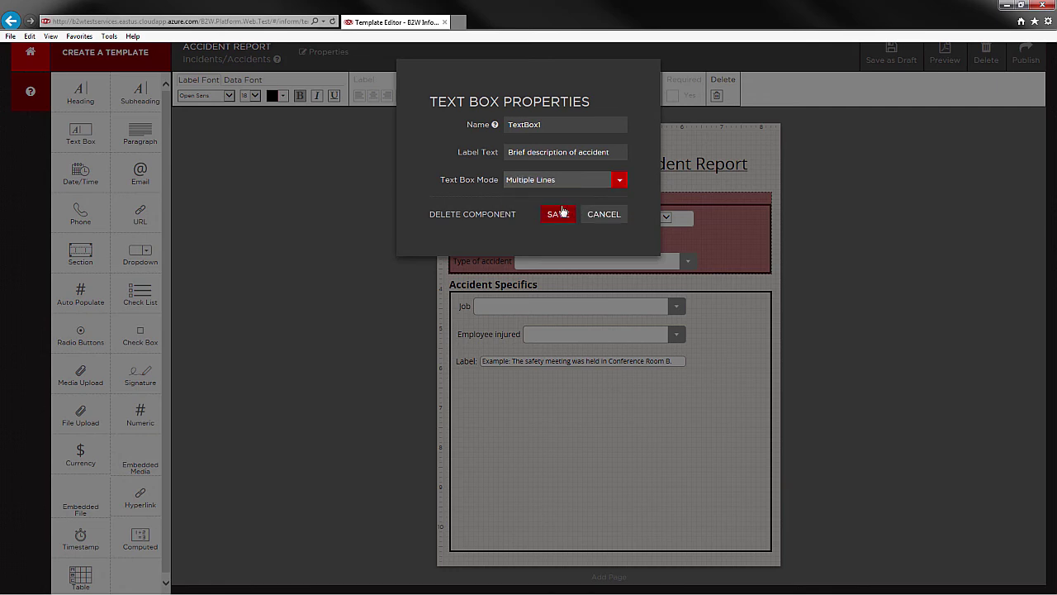
left_click(559, 214)
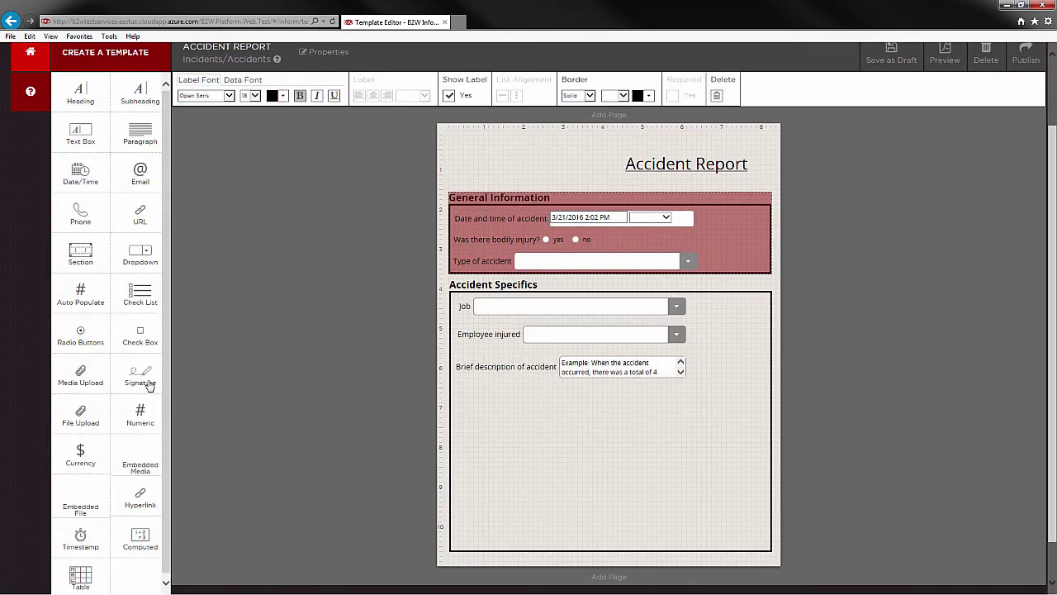
Step: Add a wide signature field below the accident description and label it "Employee signature"
mouse_move(149, 386)
left_mouse_down()
mouse_move(408, 399)
mouse_move(553, 420)
left_mouse_up()
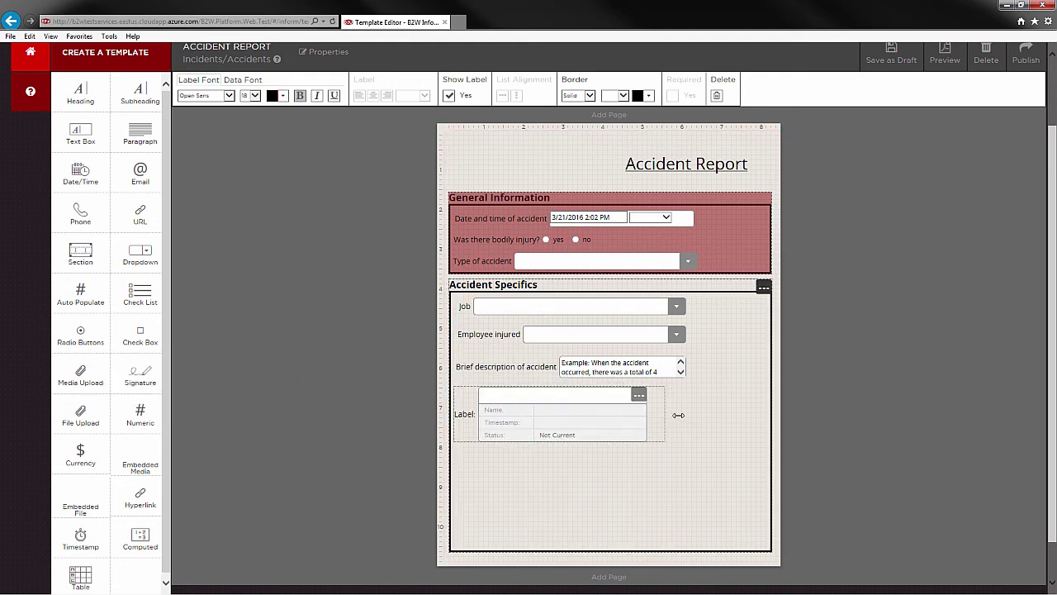
mouse_move(678, 414)
left_mouse_down()
mouse_move(692, 425)
mouse_move(739, 415)
left_mouse_up()
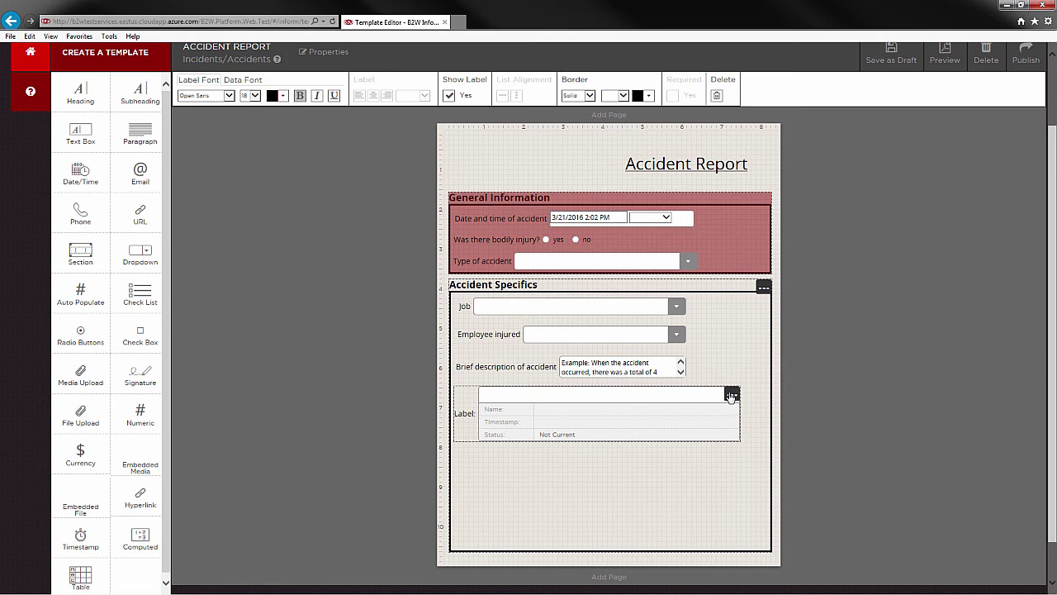
left_click(731, 396)
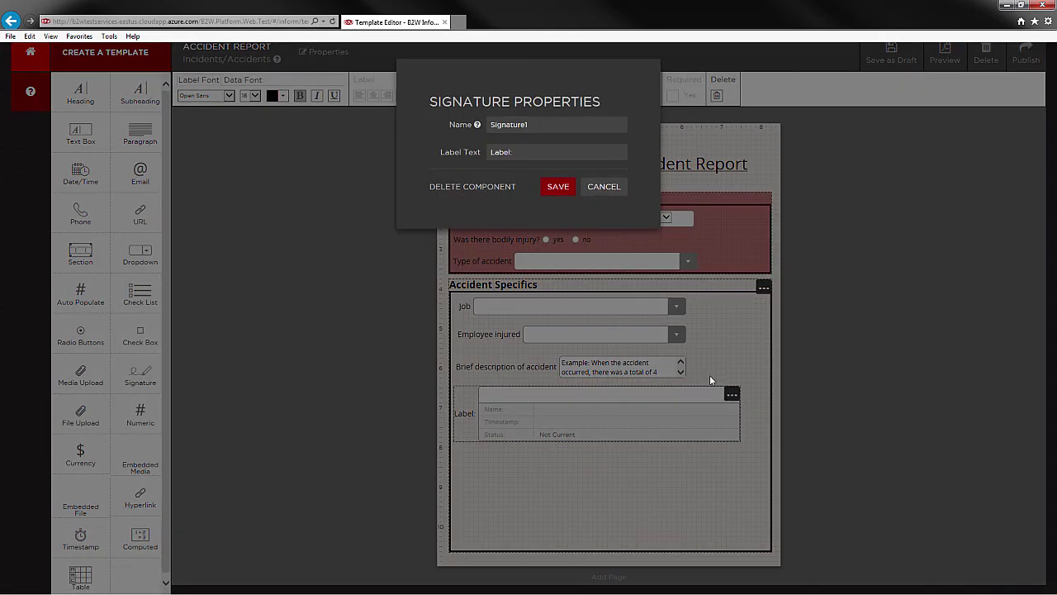
left_click_drag(515, 151, 457, 149)
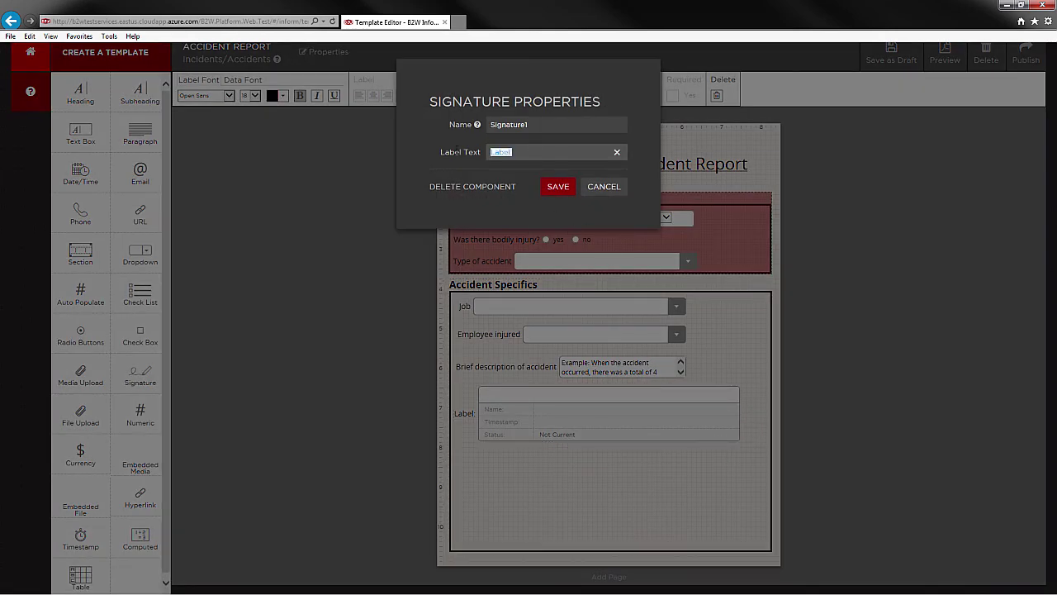
type("Employee signature")
left_click(548, 188)
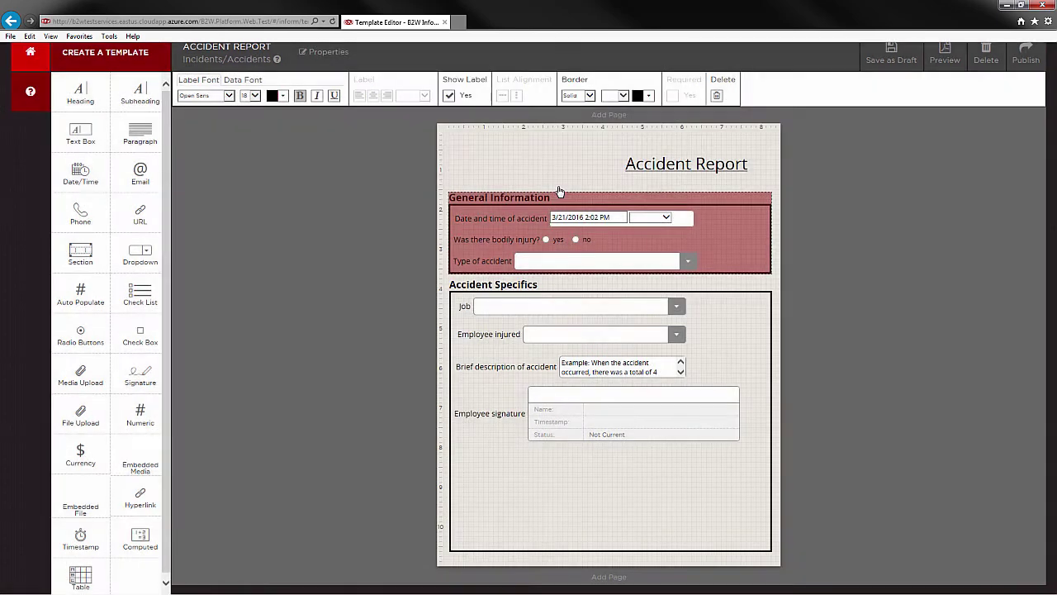
Step: Set the Employee signature label position to Top and widen the signature field almost to the section's edge
left_click(556, 431)
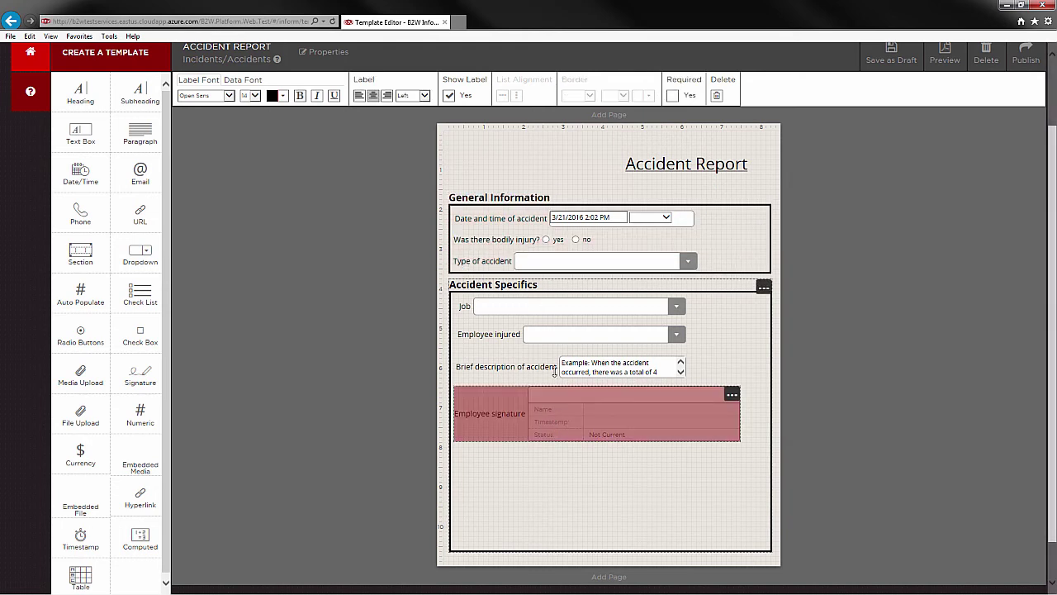
left_click(421, 95)
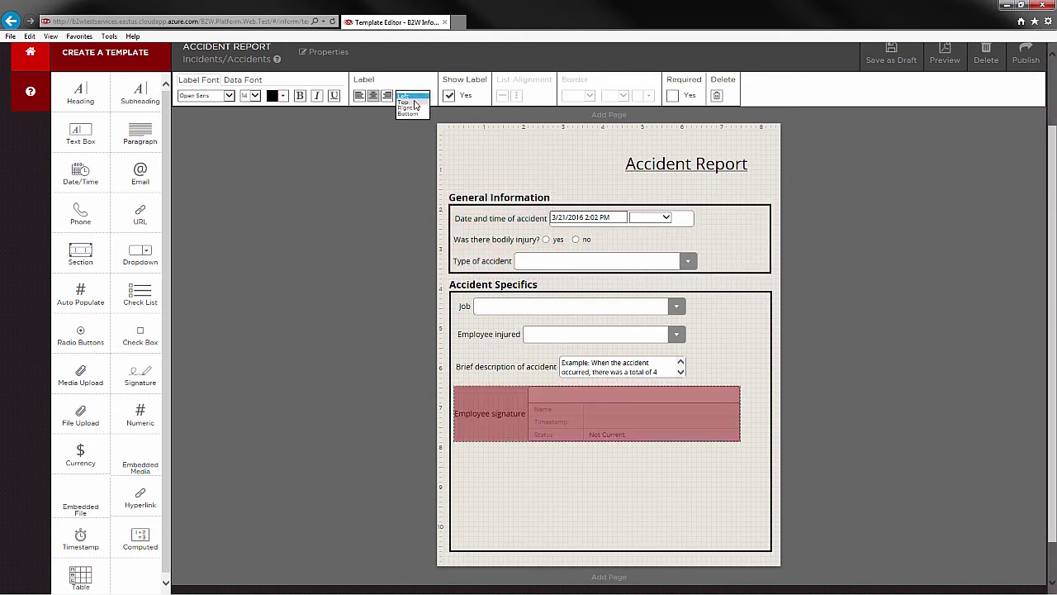
left_click(414, 102)
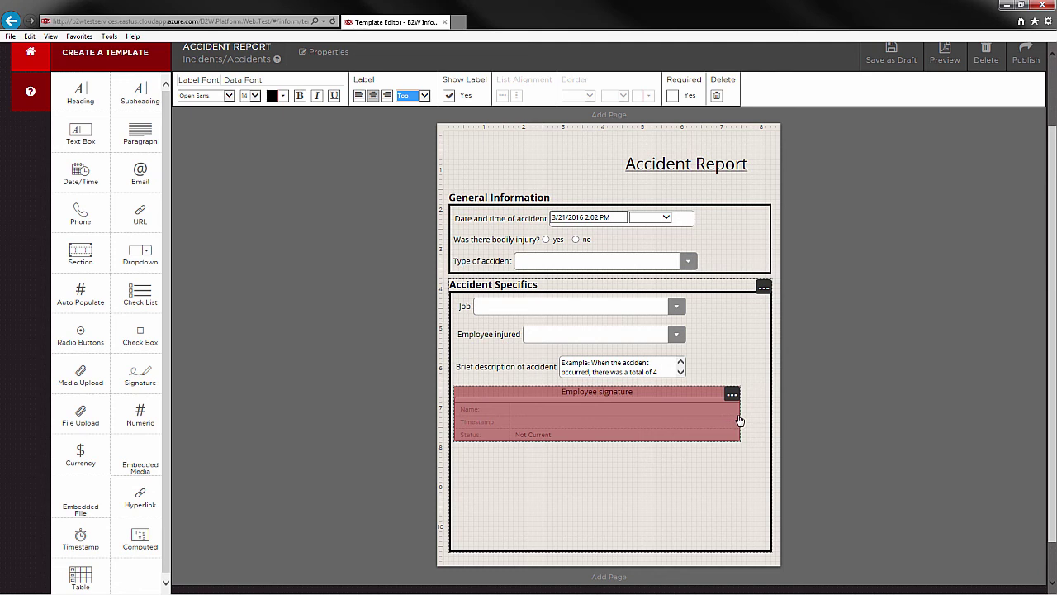
left_click_drag(739, 420, 757, 419)
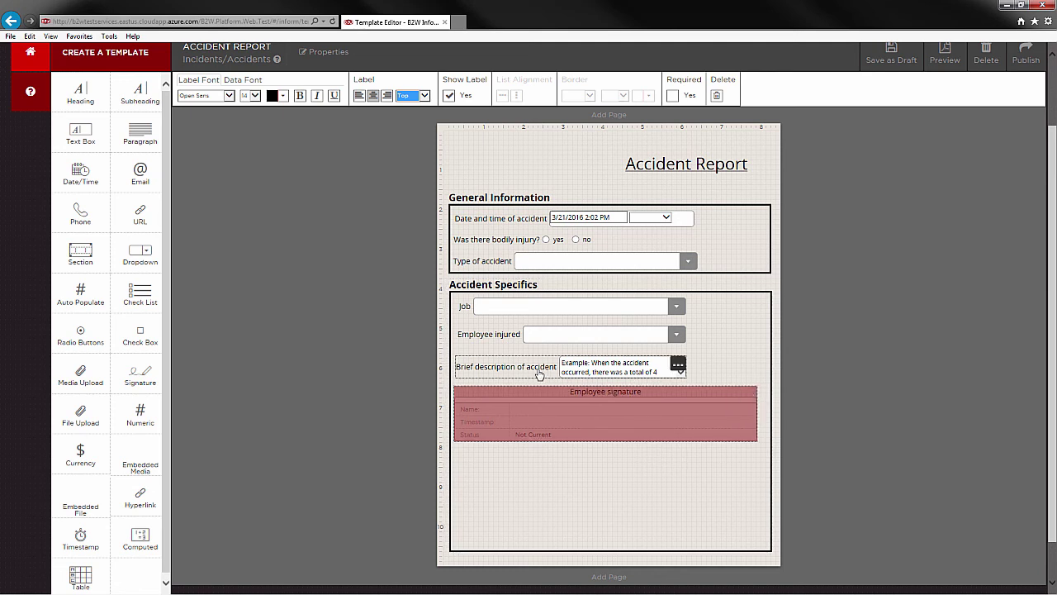
Step: Make the labels of all fields in the General Information and Accident Specifics sections bold, including the Employee signature label
left_click(539, 372)
left_click(502, 339, "ctrl")
left_click(465, 306, "ctrl")
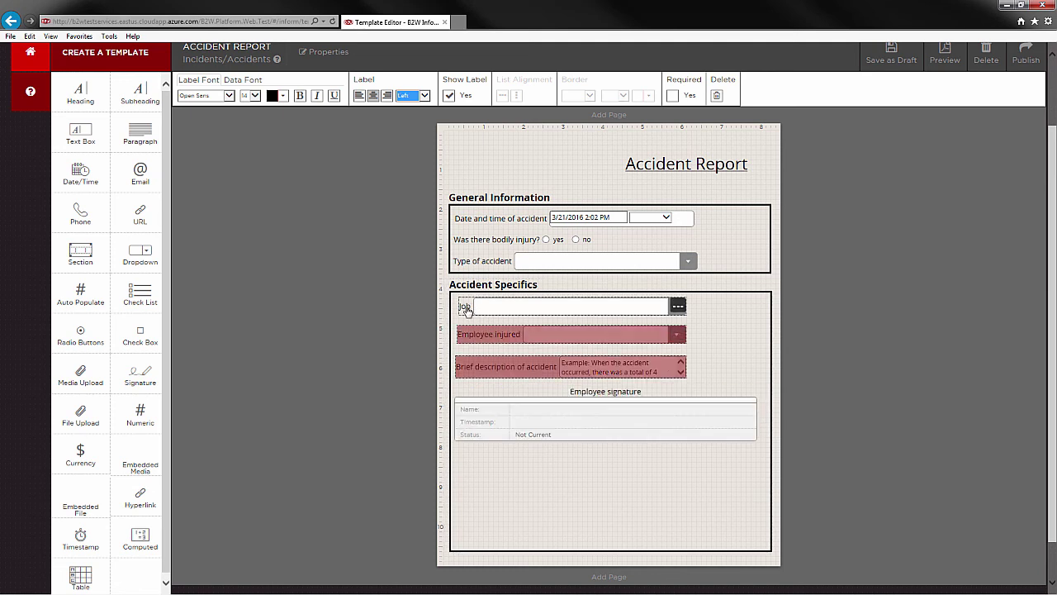
left_click(466, 266, "ctrl")
left_click(477, 241, "ctrl")
left_click(483, 218, "ctrl")
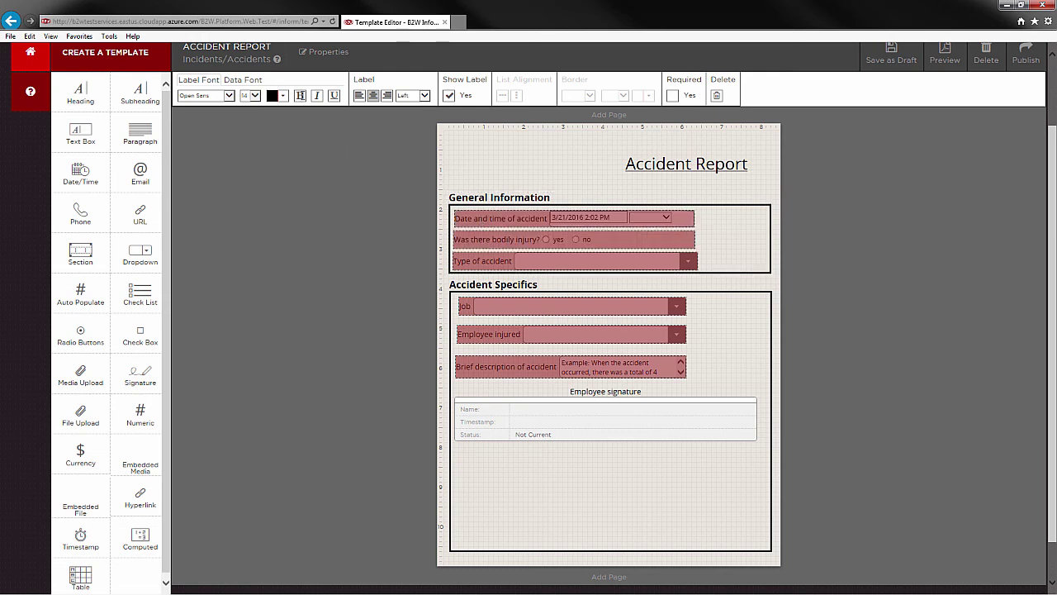
left_click(299, 95)
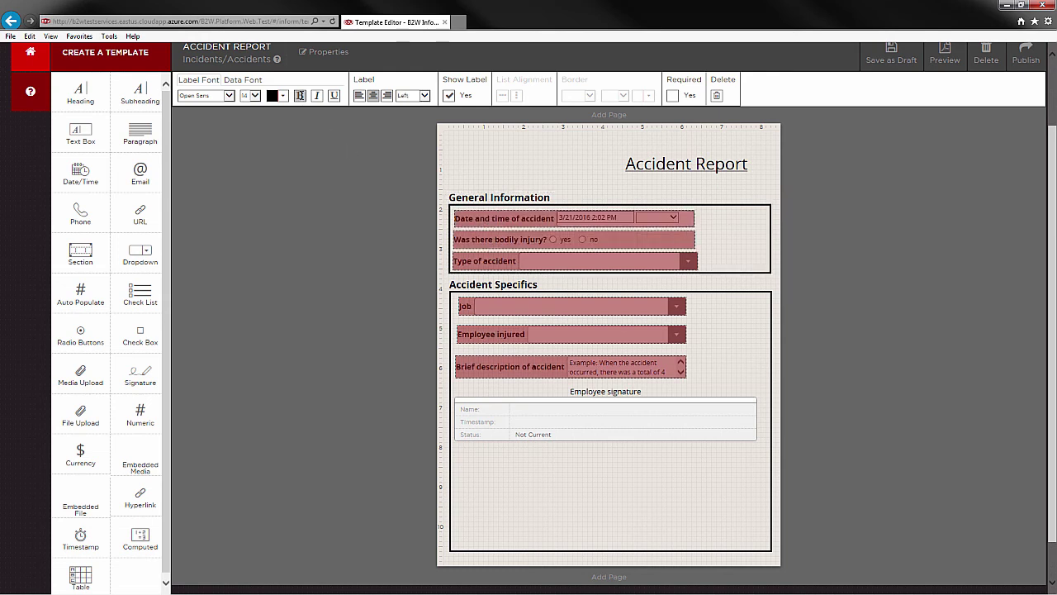
left_click(590, 436)
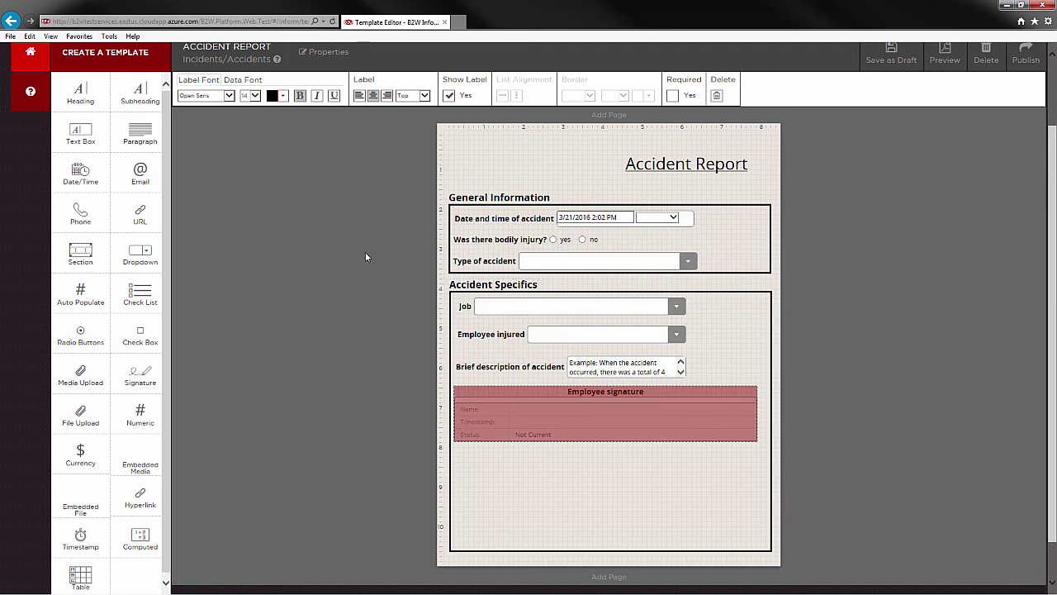
left_click(560, 484)
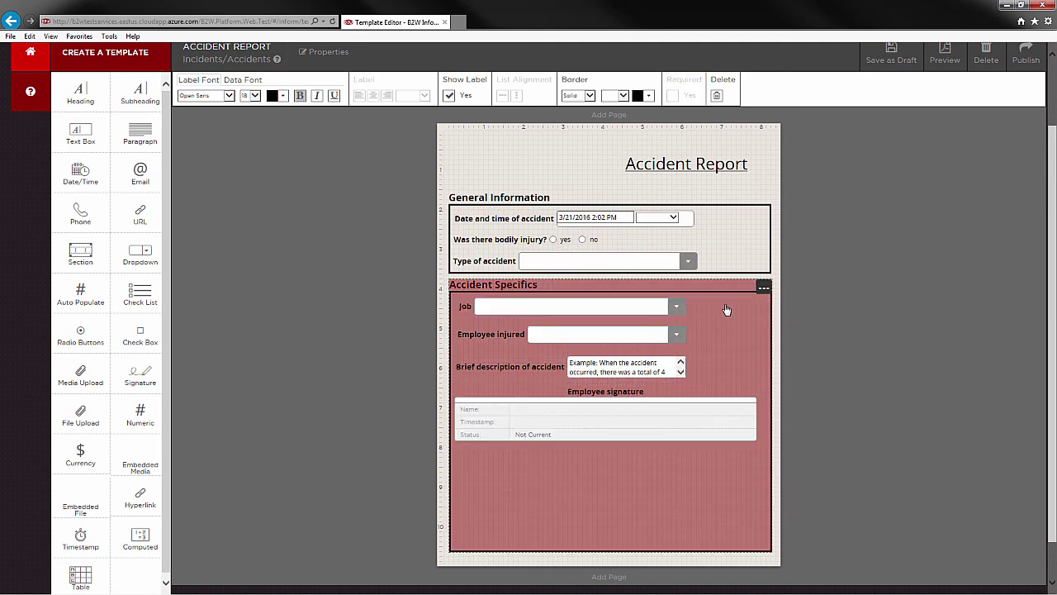
left_click(764, 183)
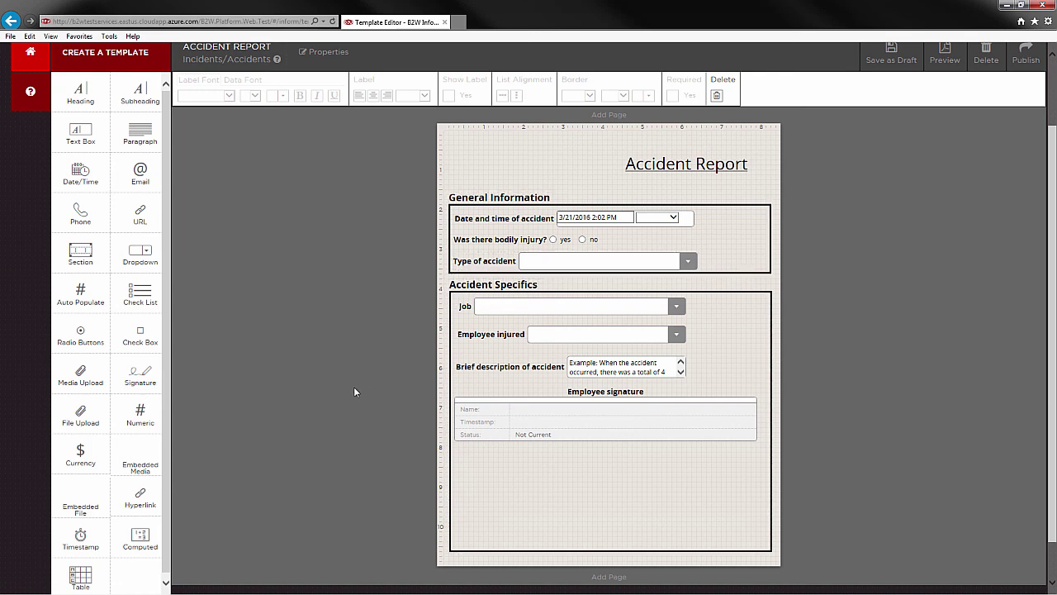
Step: Embed the B2W_CMYK.png logo above General Information, sized and positioned to sit beside the Accident Report title
left_click_drag(141, 460, 496, 164)
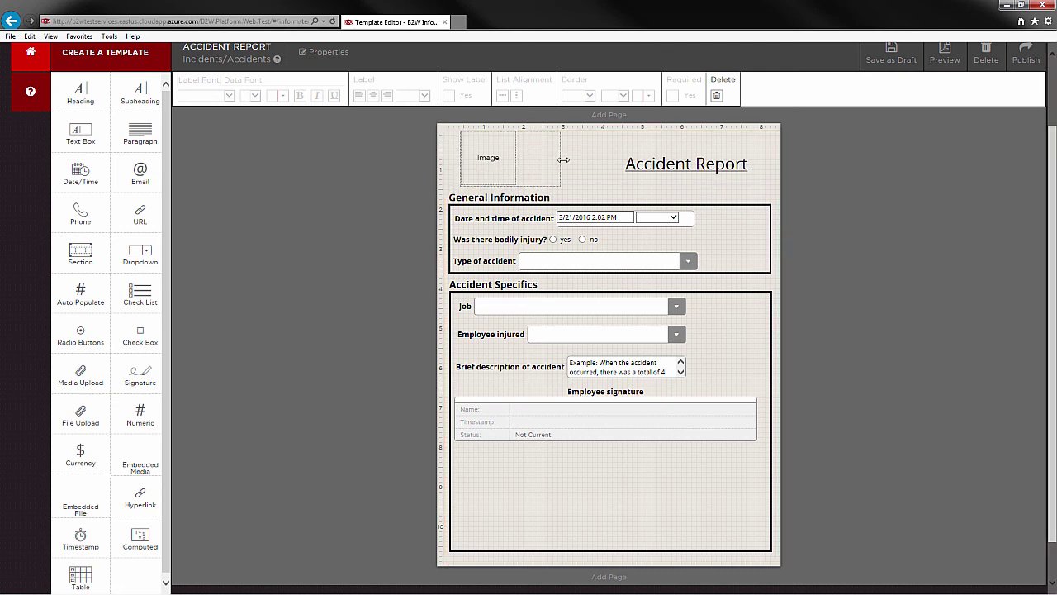
left_click_drag(553, 167, 554, 168)
left_click(565, 142)
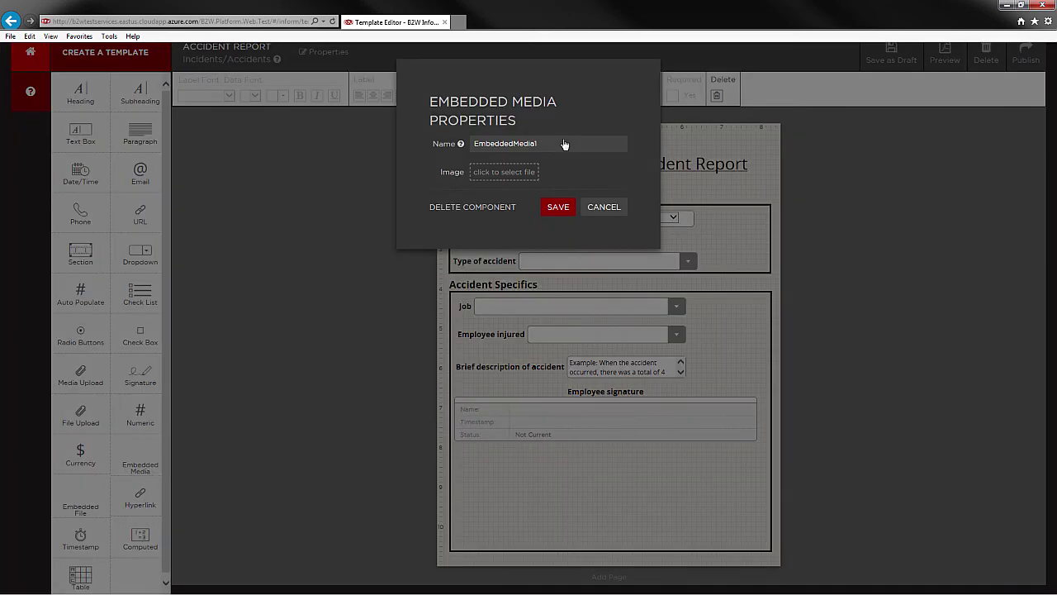
left_click(510, 174)
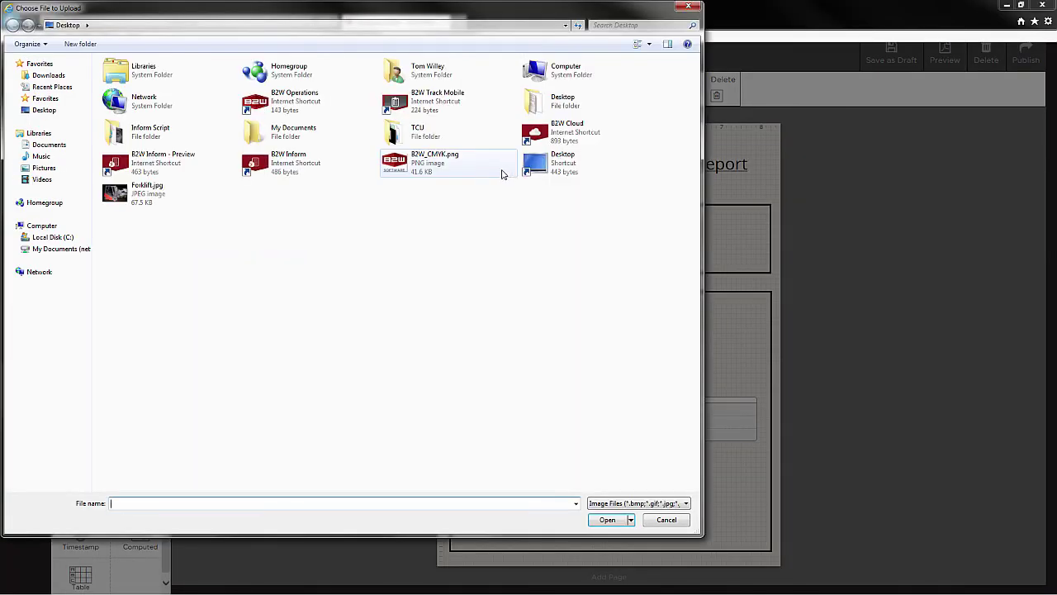
left_click(416, 167)
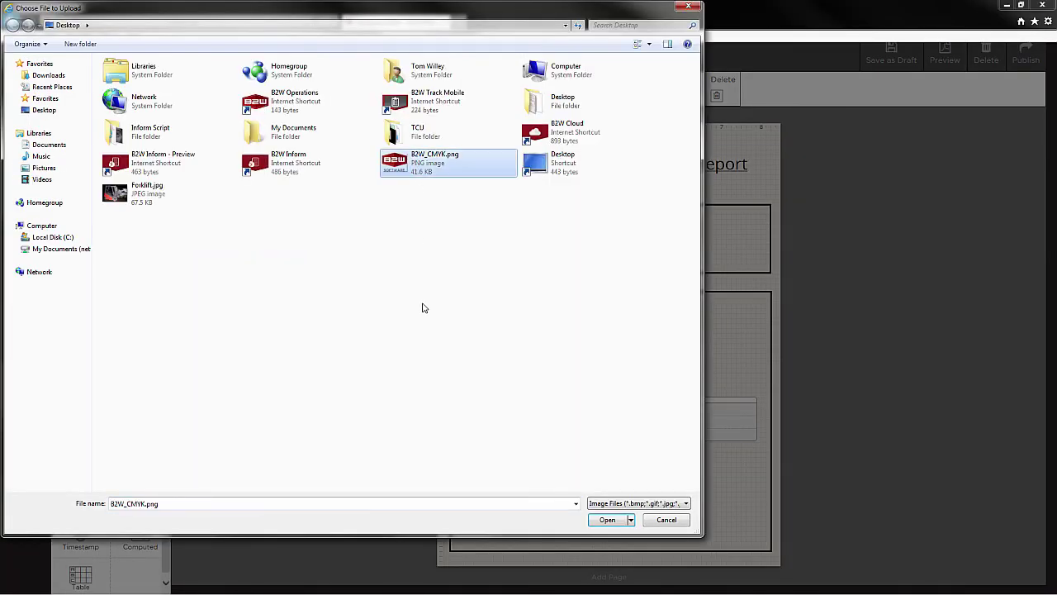
left_click(608, 520)
left_click(559, 258)
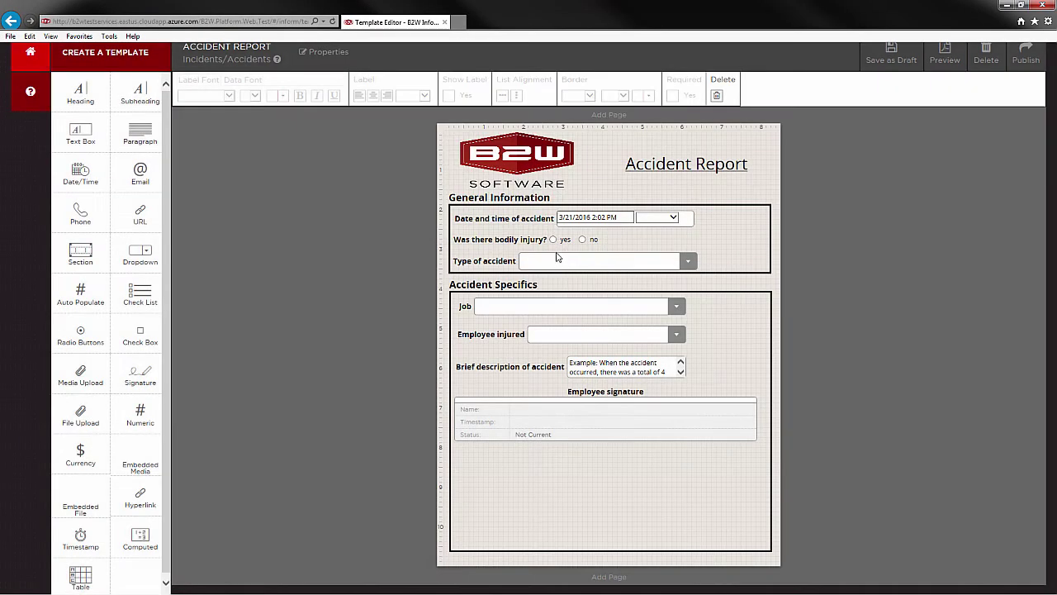
left_click_drag(563, 161, 538, 163)
left_click(451, 166)
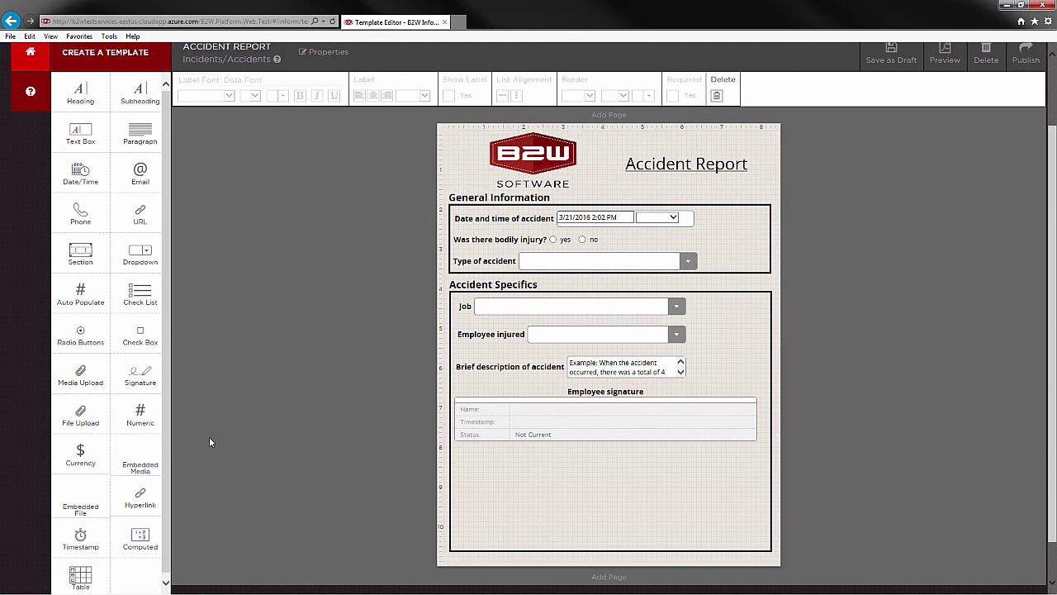
Step: Add a media upload field below the signature at matching width, labelled "Picture of accident" in bold with label position Top
left_click_drag(87, 376, 611, 485)
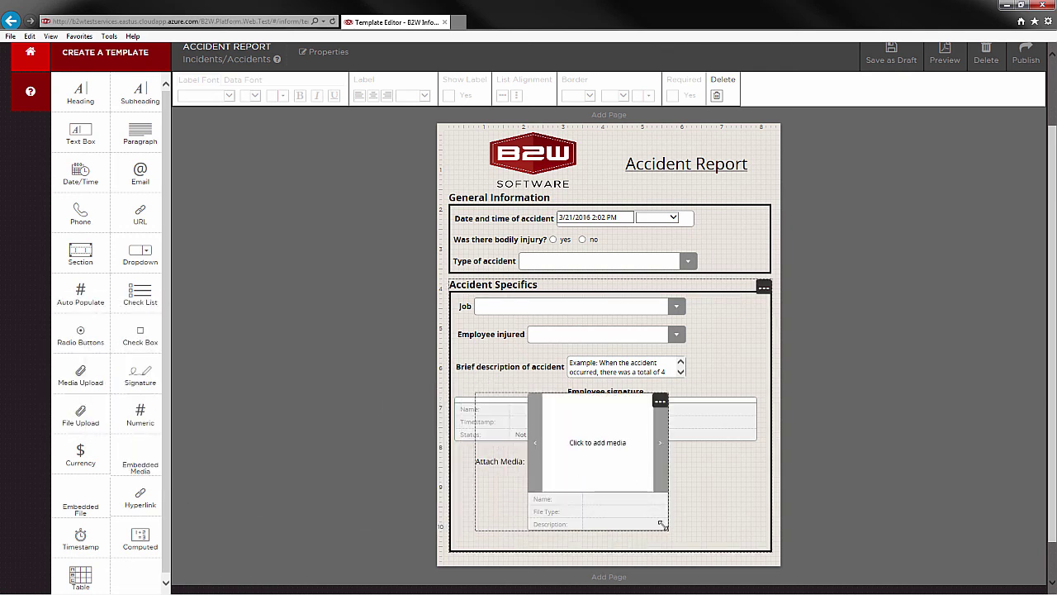
left_click_drag(660, 524, 609, 465)
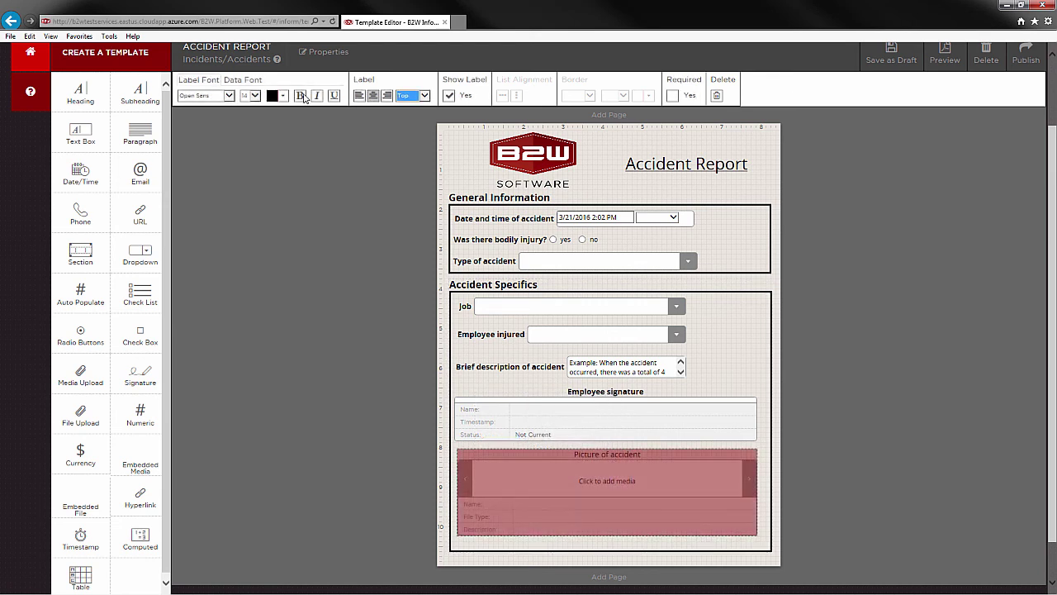
left_click(302, 97)
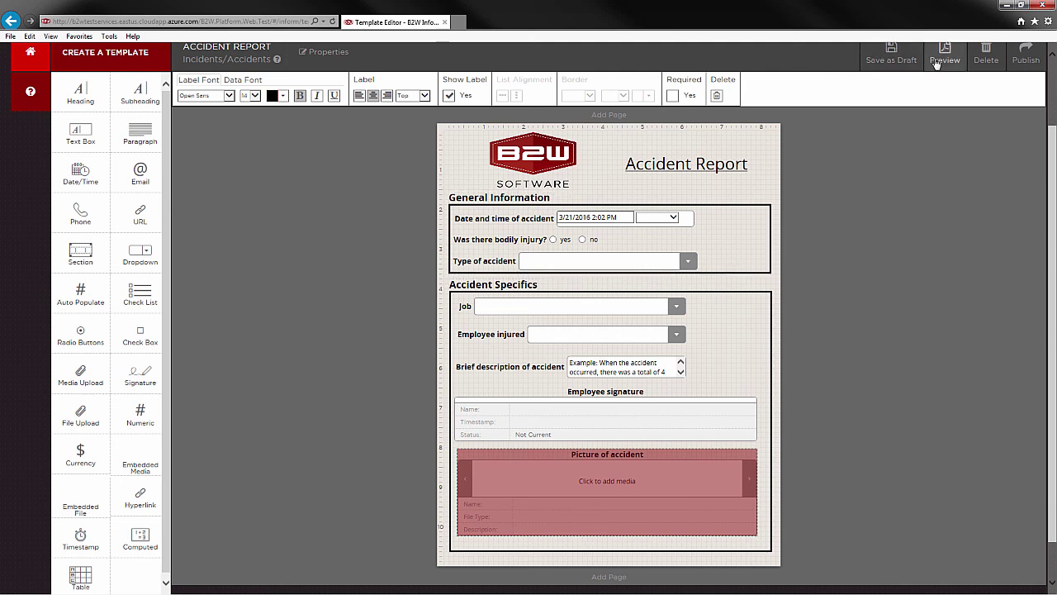
Step: Publish the finished Accident Report template
left_click(1039, 55)
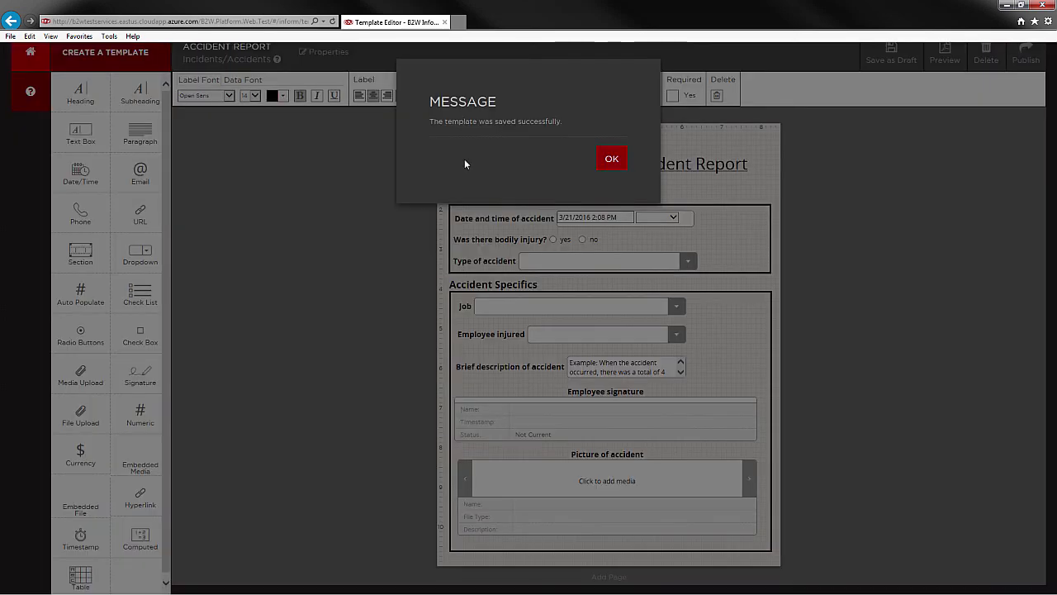
left_click(612, 158)
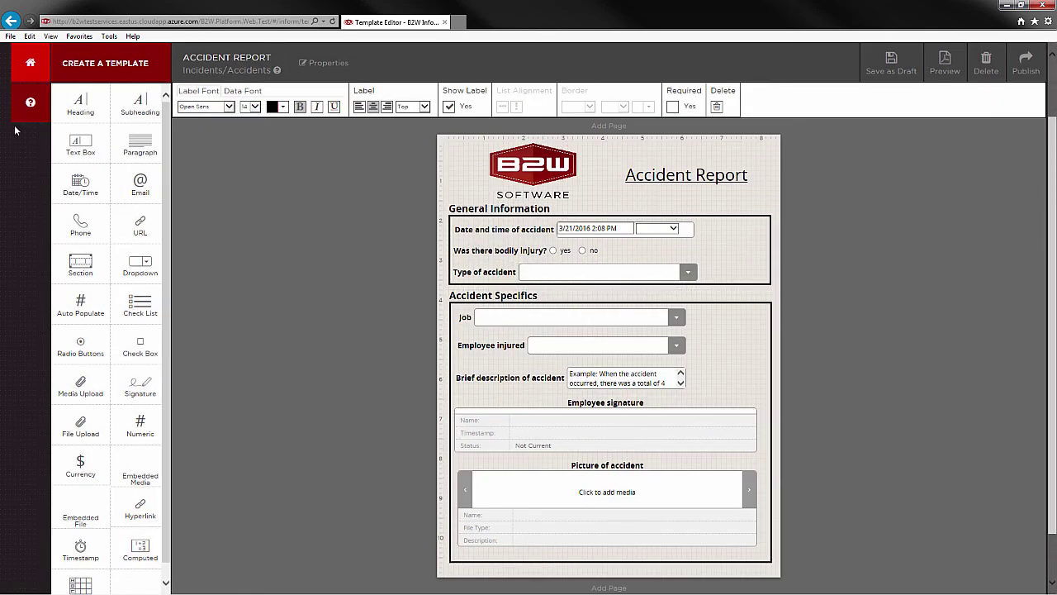
Step: Open the Vehicle Maintenance draft from the template list and review its inspection sections across the pages
left_click(31, 63)
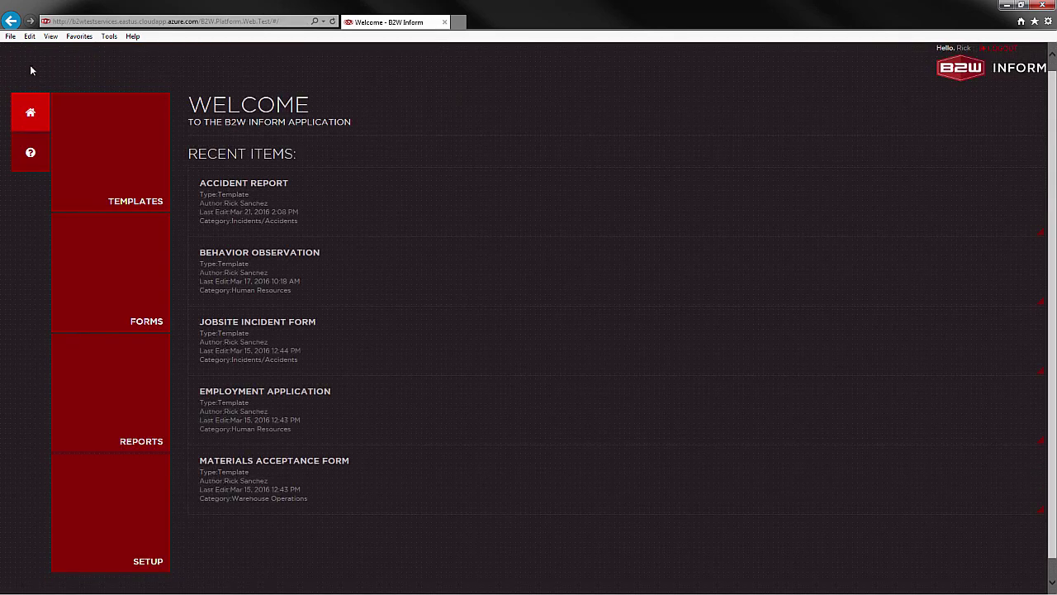
left_click(114, 191)
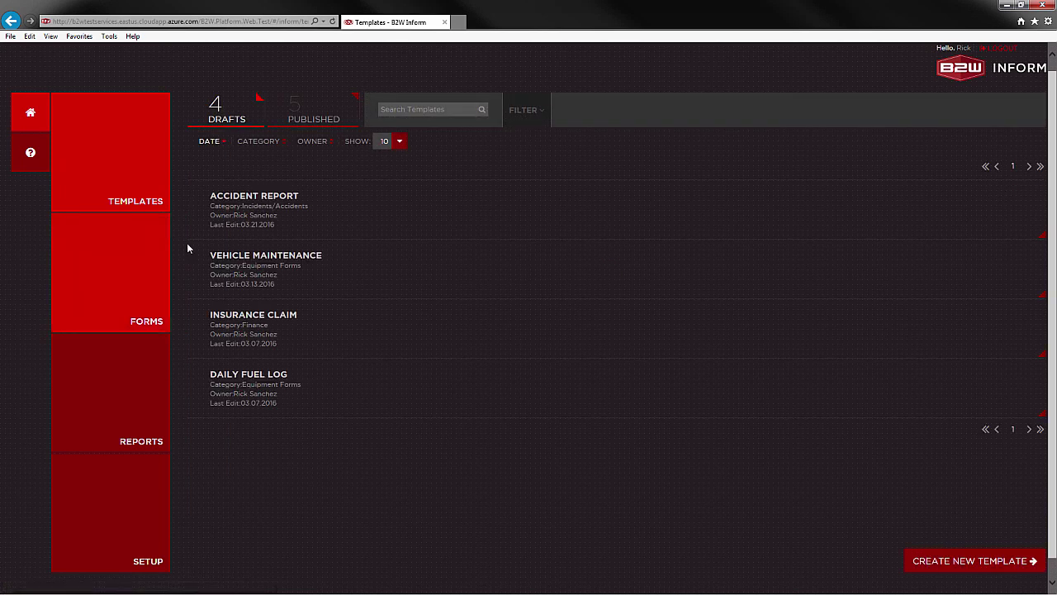
left_click(244, 266)
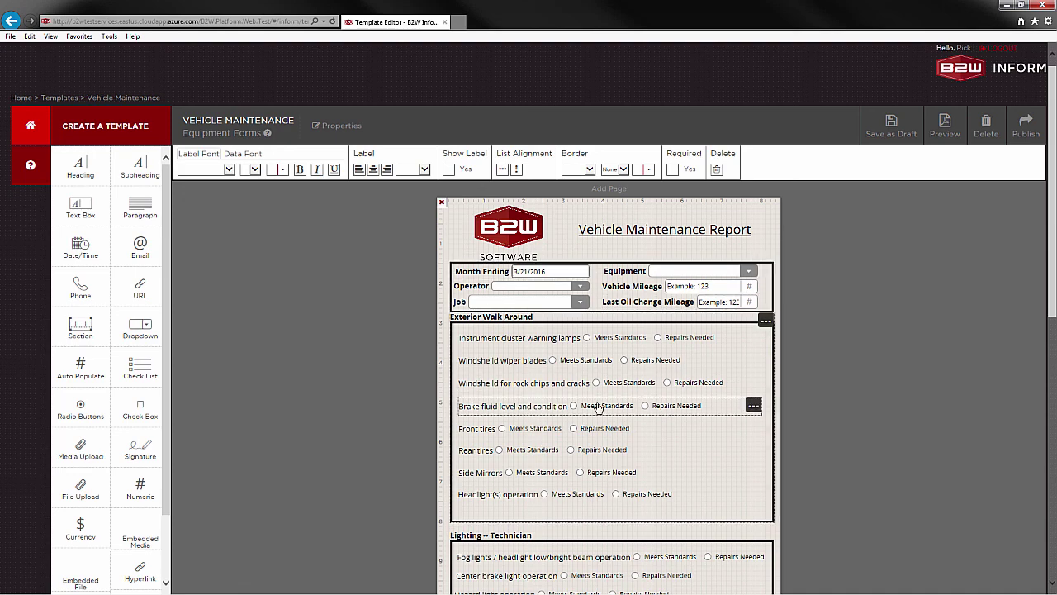
scroll(598, 407, "down", 3)
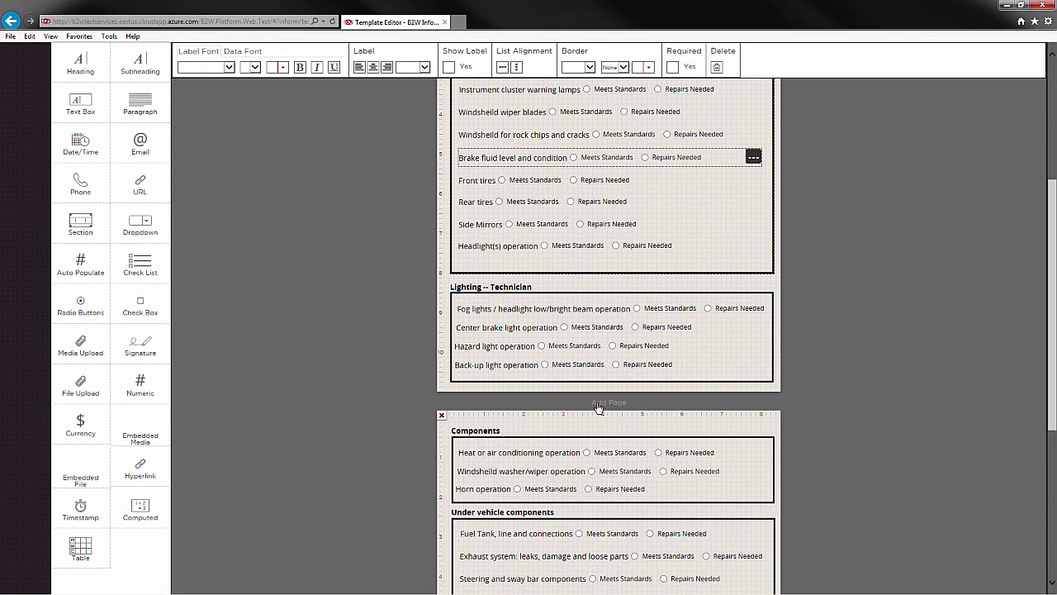
scroll(598, 406, "up", 3)
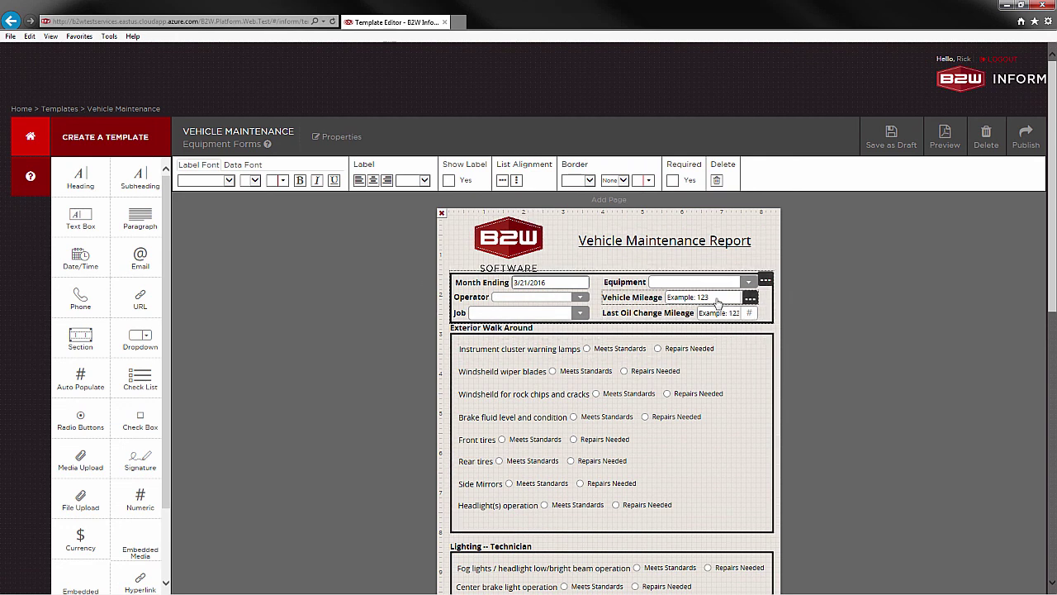
Step: View the Behavior Observation template from the recent items on the home page, and return to the home page
left_click(35, 148)
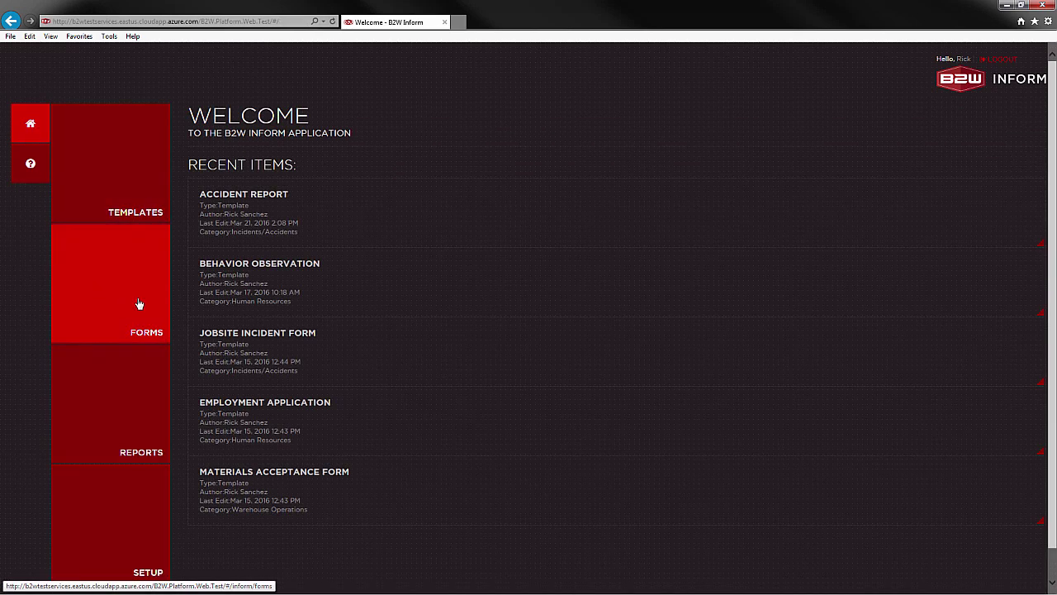
left_click(326, 279)
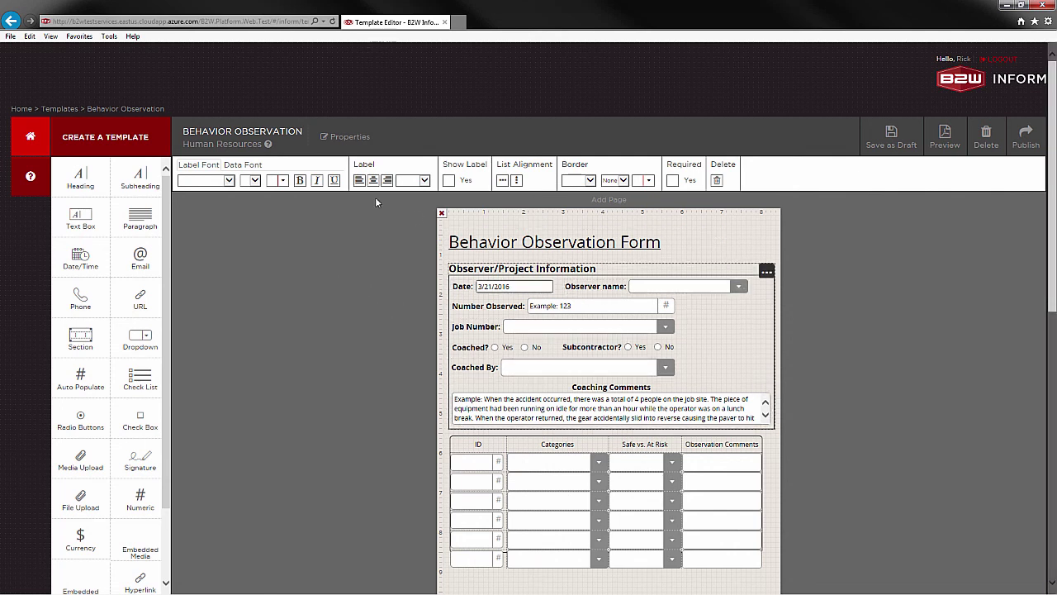
left_click(33, 137)
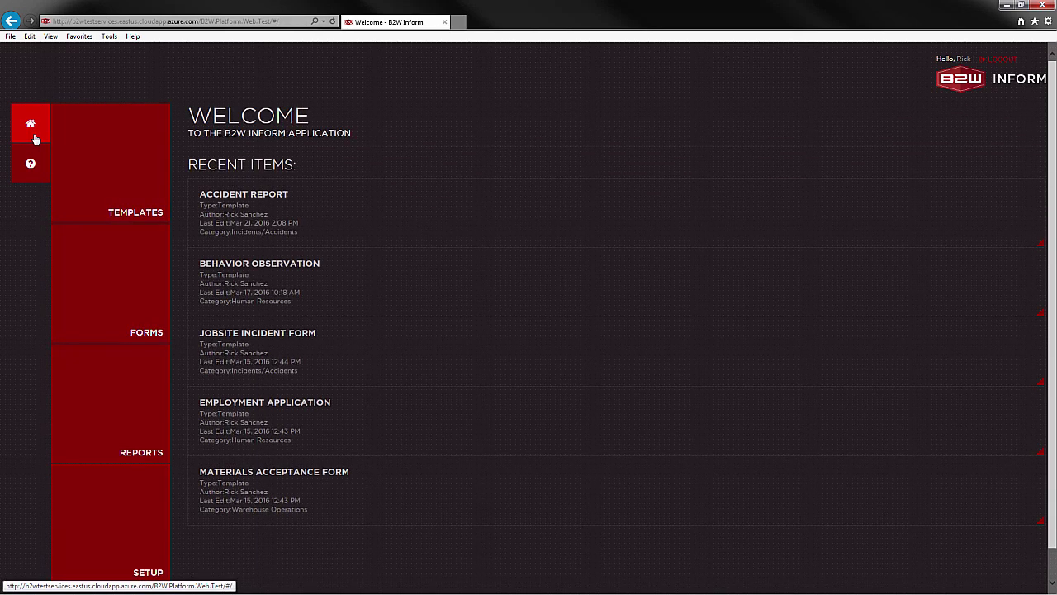